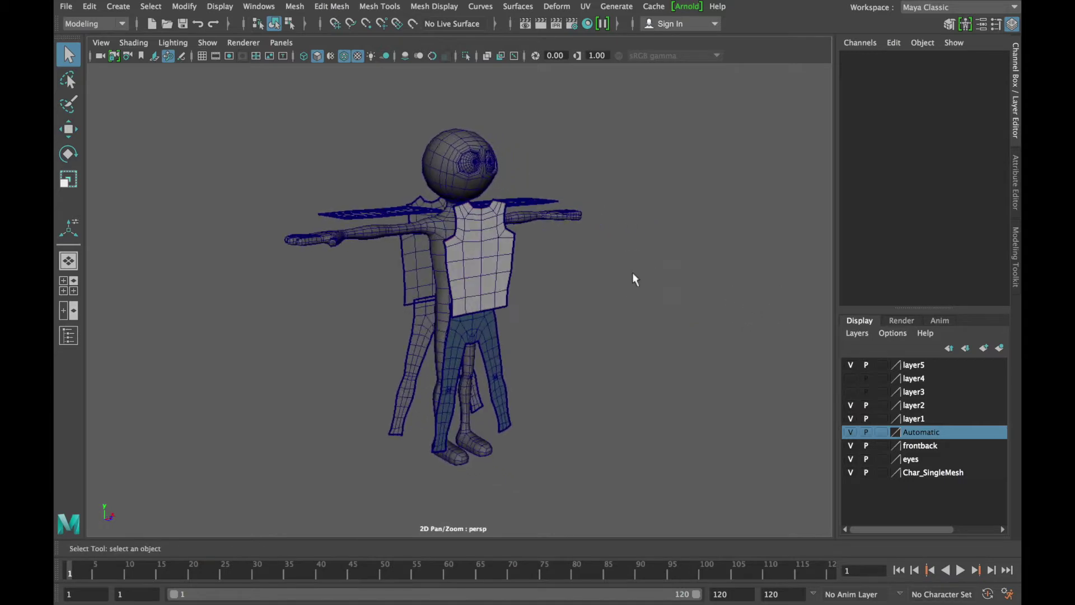
# Scrub the timeline to frame 45 to preview the flat clothing pieces wrapping onto the character, and inspect the dressed character
pyautogui.keyDown('alt'); pyautogui.moveTo(631, 284); pyautogui.dragTo(329, 506, button='right'); pyautogui.keyUp('alt')
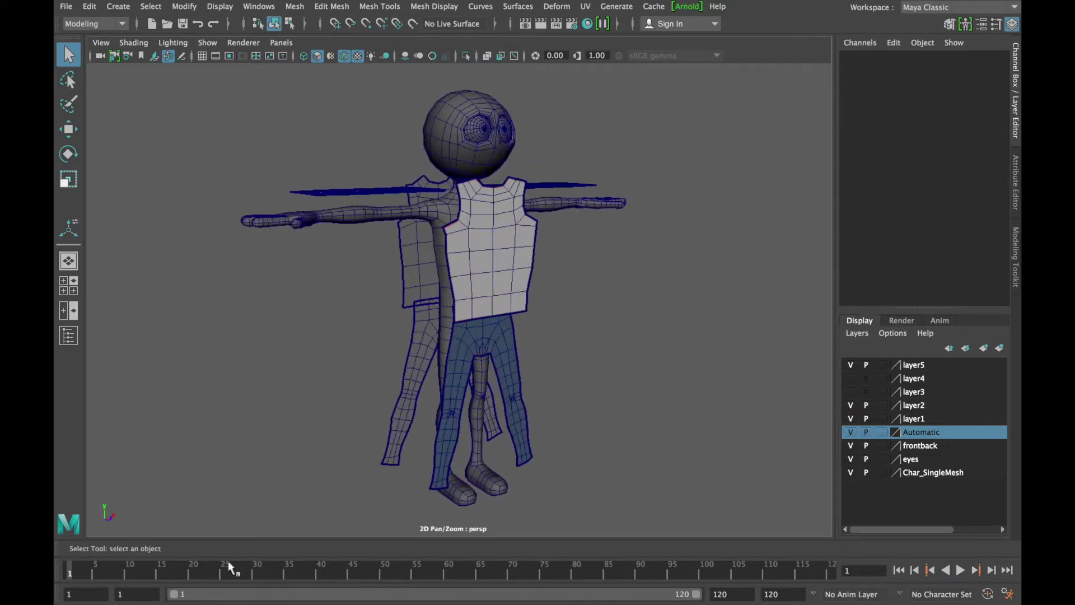
pyautogui.moveTo(132, 577); pyautogui.dragTo(345, 589)
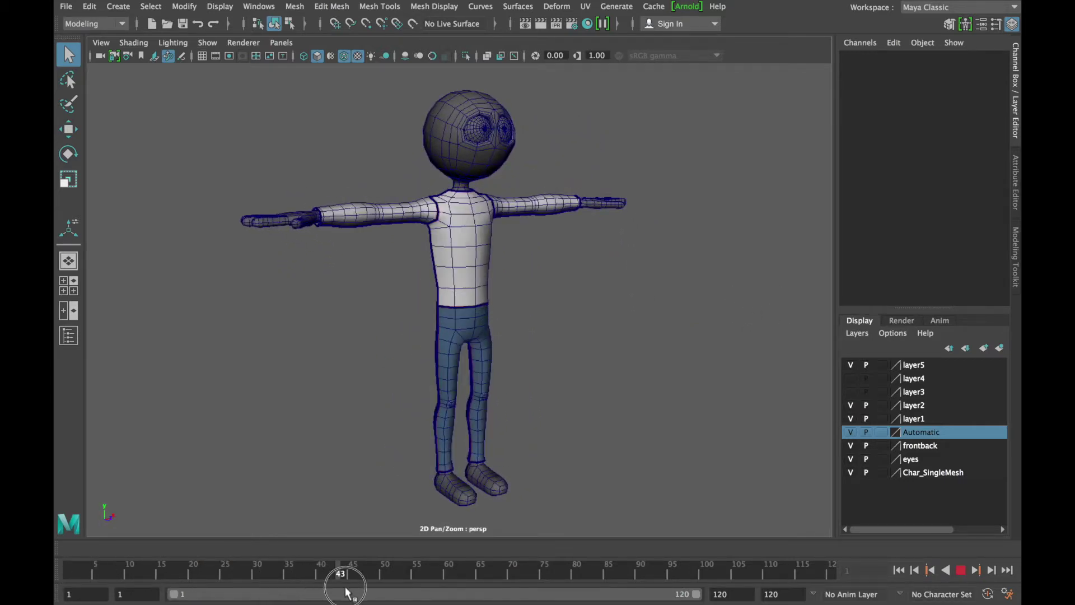
pyautogui.keyDown('alt'); pyautogui.moveTo(303, 328); pyautogui.dragTo(553, 380); pyautogui.keyUp('alt')
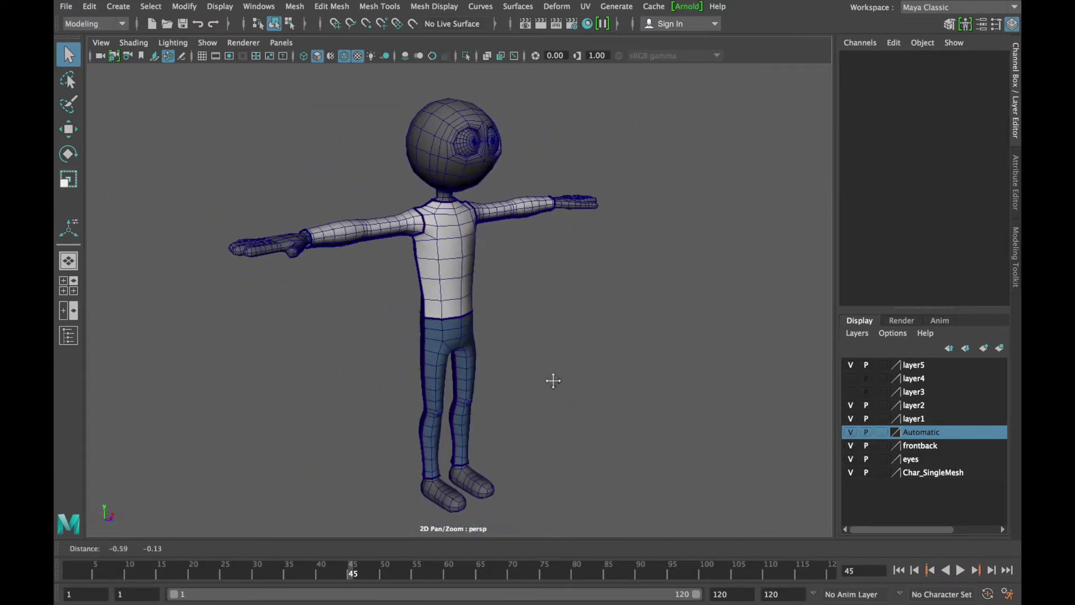
# Select the shirt and trousers meshes and open the UV Editor for them
pyautogui.click(468, 302)
pyautogui.click(469, 385)
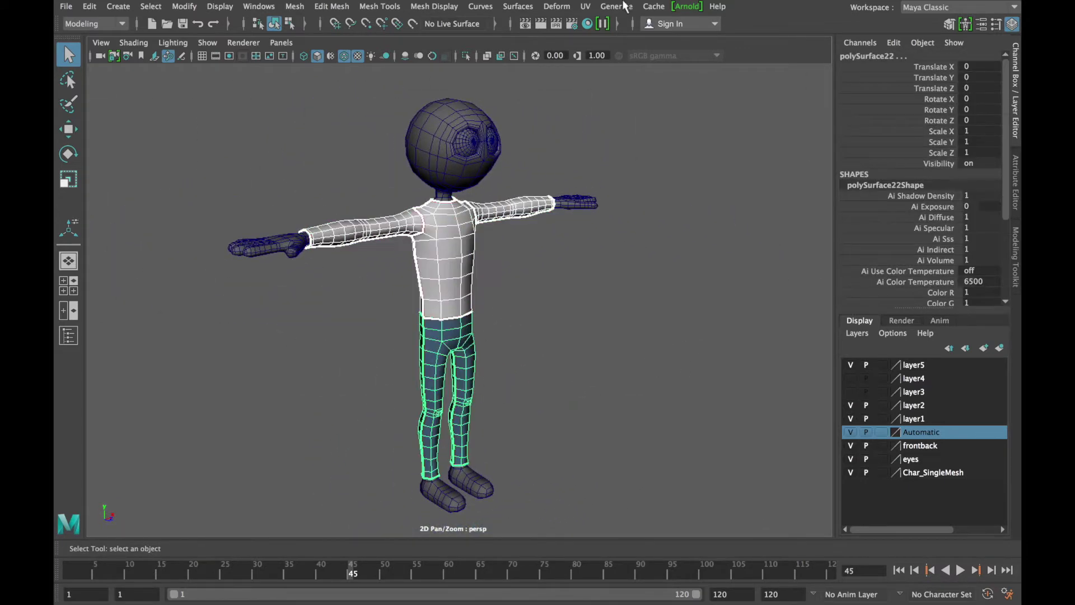
pyautogui.click(585, 6)
pyautogui.click(600, 30)
pyautogui.moveTo(616, 146); pyautogui.dragTo(533, 84)
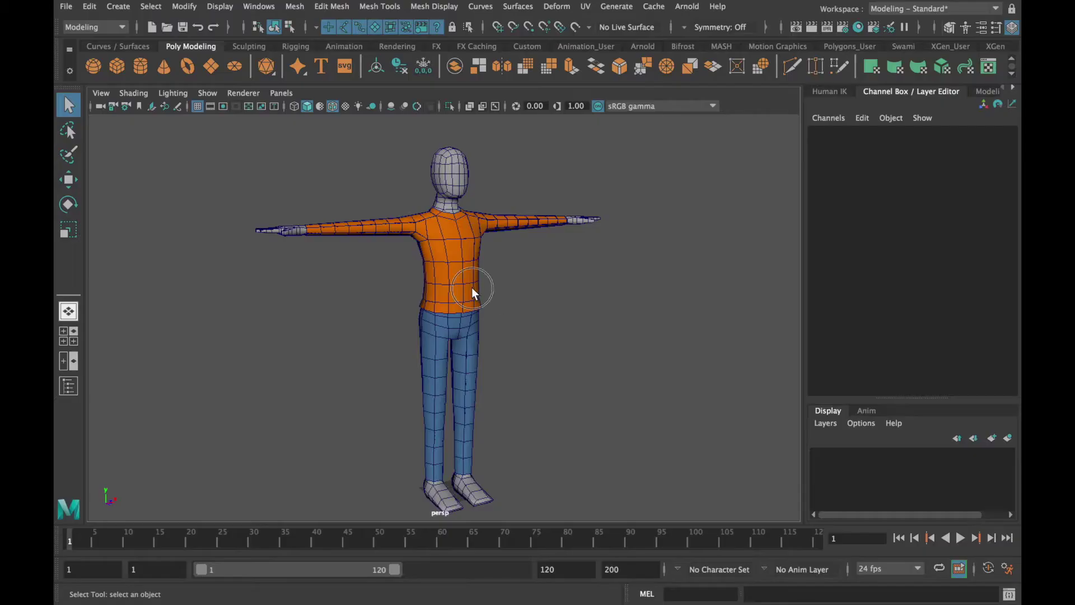
# Select the orange shirt, open the UV Editor, and resize and place its window beside the character
pyautogui.click(471, 291)
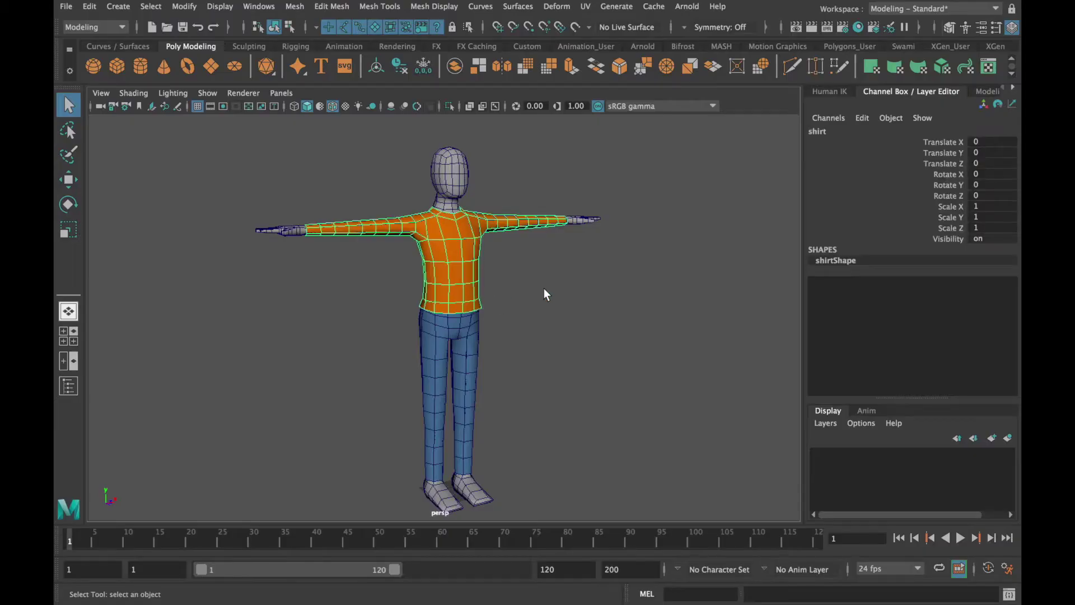
pyautogui.moveTo(543, 288)
pyautogui.keyDown('alt'); pyautogui.mouseDown()
pyautogui.moveTo(508, 301)
pyautogui.moveTo(536, 298)
pyautogui.mouseUp(); pyautogui.keyUp('alt')
pyautogui.keyDown('alt'); pyautogui.moveTo(535, 298); pyautogui.dragTo(468, 336, button='right'); pyautogui.keyUp('alt')
pyautogui.press('f')
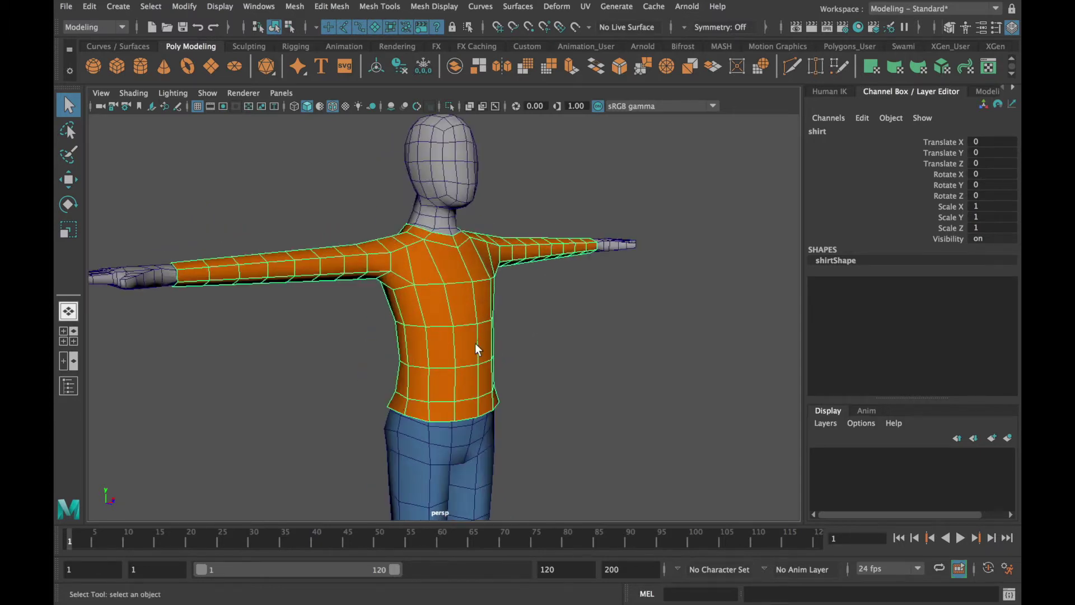
pyautogui.click(585, 7)
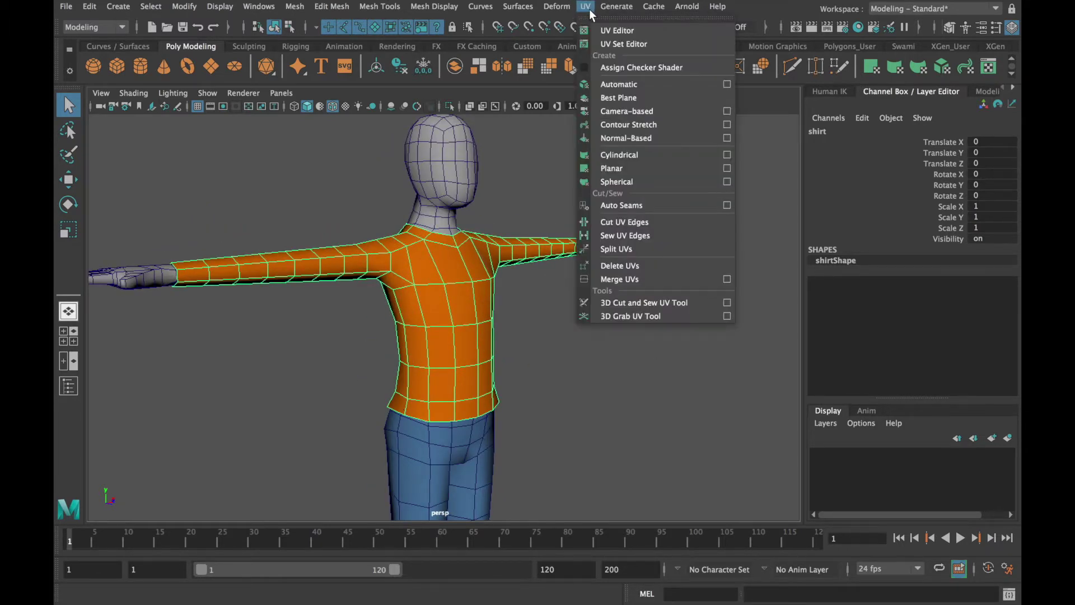
pyautogui.click(667, 31)
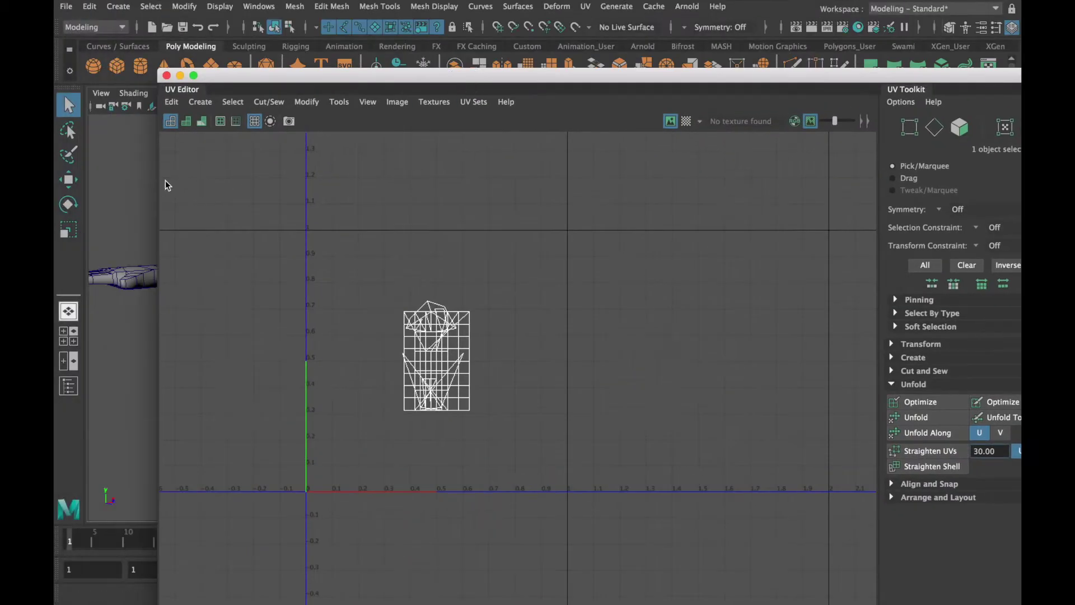
pyautogui.moveTo(159, 180); pyautogui.dragTo(510, 181)
pyautogui.moveTo(662, 72); pyautogui.dragTo(625, 117)
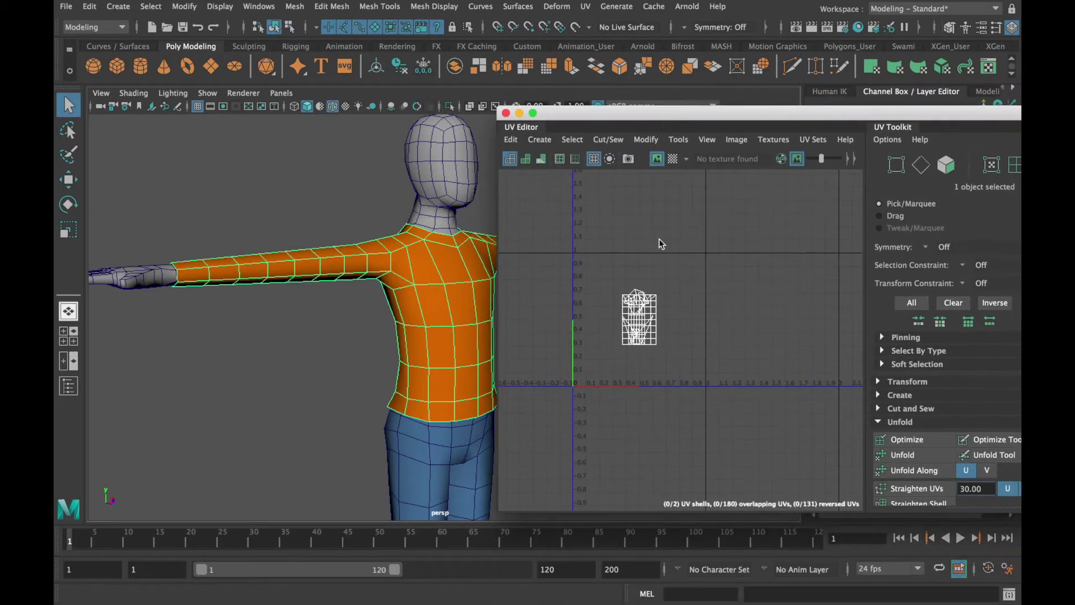
pyautogui.scroll(3, 655, 304)
# Show the character in the front view and create a camera-based UV projection for the shirt
pyautogui.press('space')
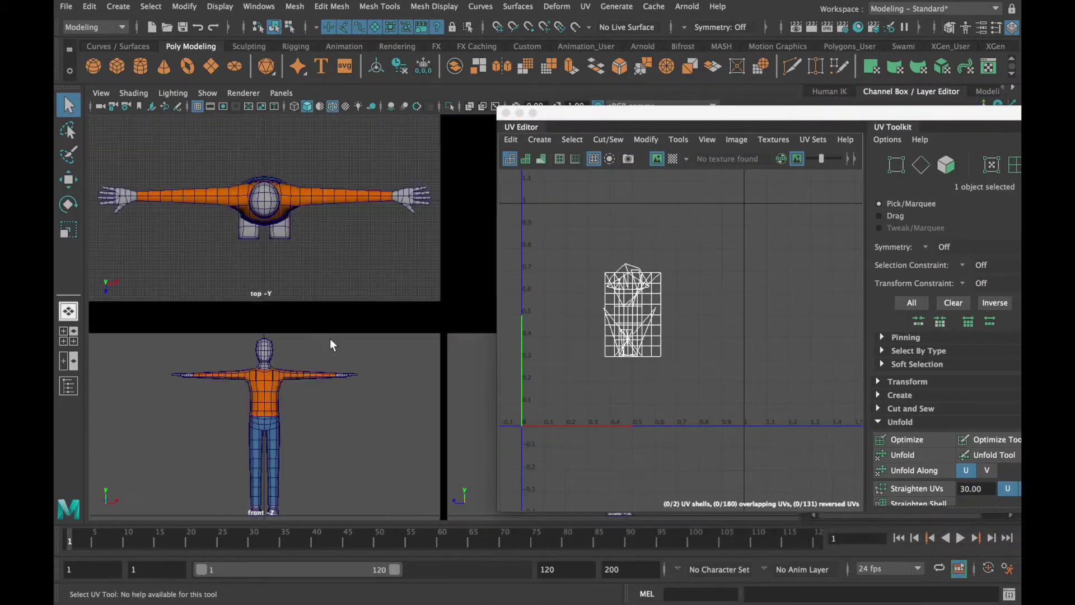
pyautogui.press('space')
pyautogui.keyDown('alt'); pyautogui.moveTo(387, 364); pyautogui.dragTo(228, 365, button='middle'); pyautogui.keyUp('alt')
pyautogui.click(903, 422)
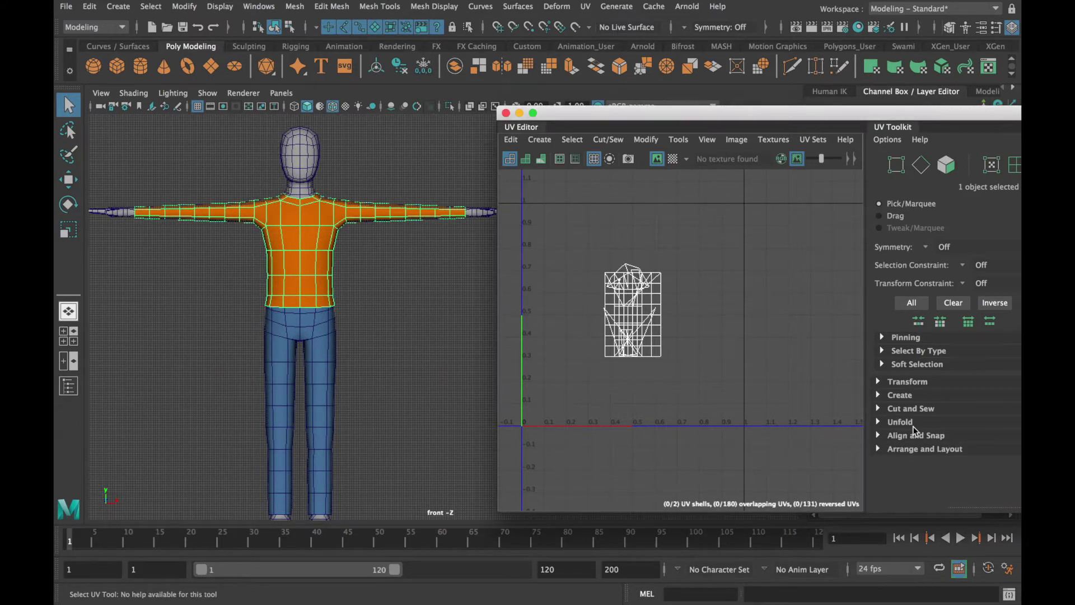
pyautogui.click(880, 396)
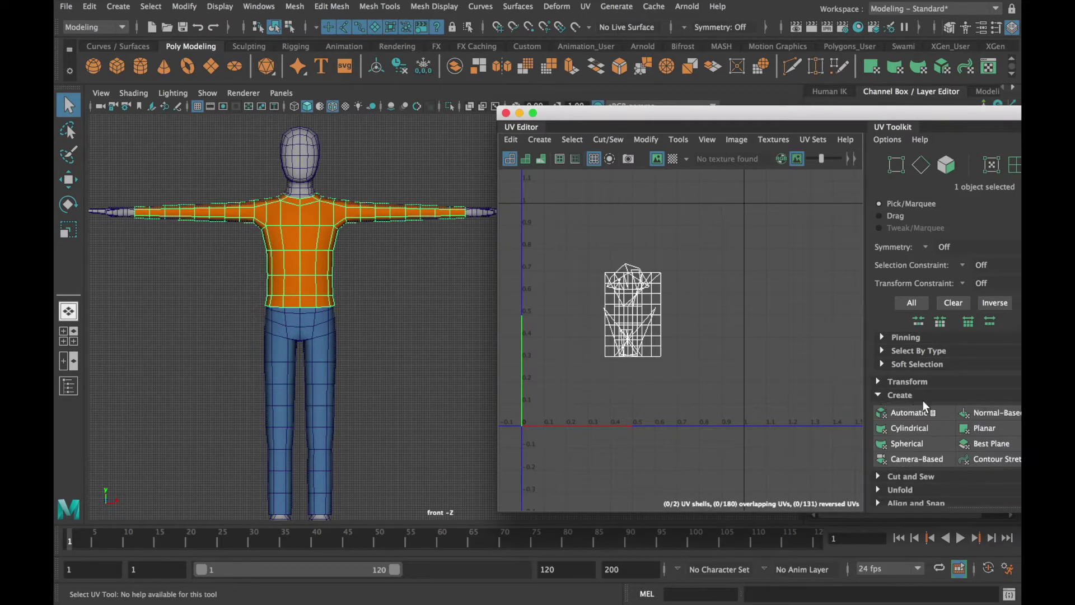
pyautogui.click(915, 458)
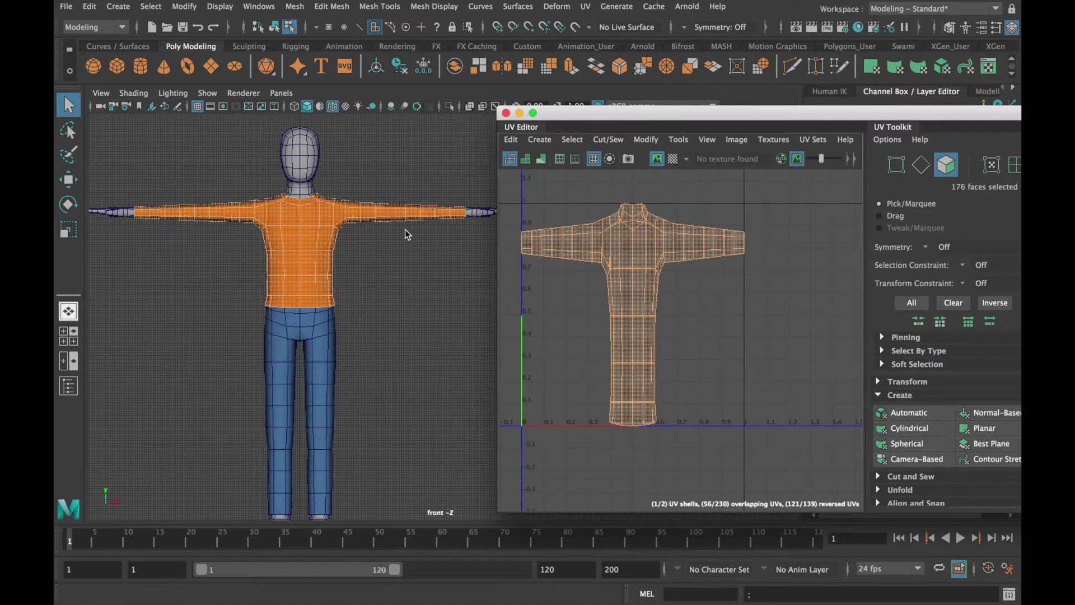
# Cut the shirt's UVs along the edge loop under the character's right sleeve and down that side to the hem
pyautogui.press('space')
pyautogui.press('space')
pyautogui.keyDown('alt'); pyautogui.moveTo(409, 310); pyautogui.dragTo(439, 293); pyautogui.keyUp('alt')
pyautogui.moveTo(439, 216); pyautogui.dragTo(437, 183, button='right')
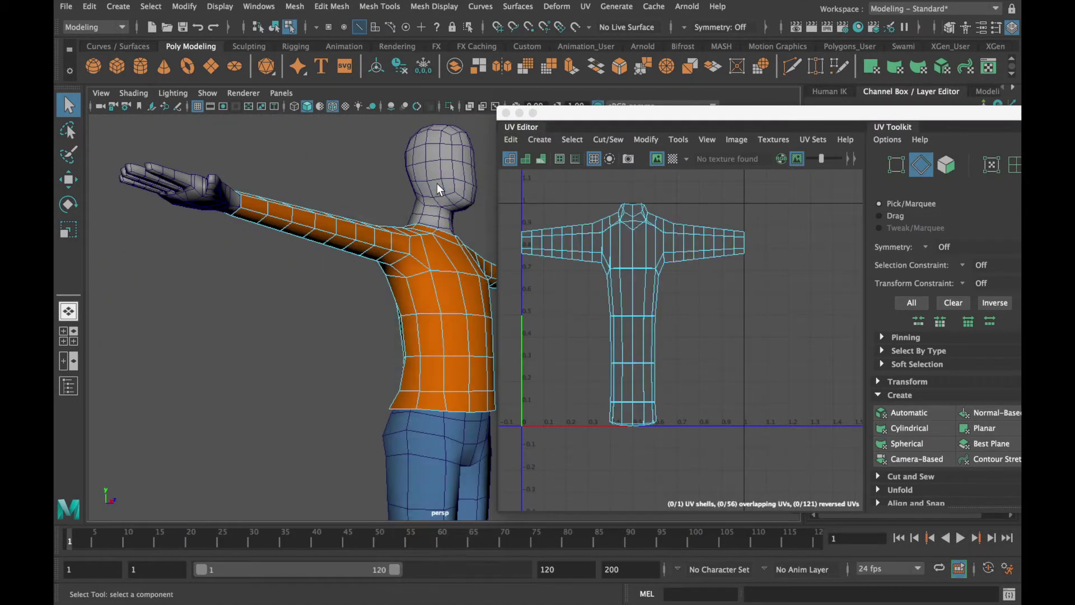
pyautogui.keyDown('alt'); pyautogui.moveTo(417, 300); pyautogui.dragTo(383, 303); pyautogui.keyUp('alt')
pyautogui.doubleClick(393, 295)
pyautogui.keyDown('alt'); pyautogui.moveTo(421, 302); pyautogui.dragTo(417, 310, button='middle'); pyautogui.keyUp('alt')
pyautogui.keyDown('alt'); pyautogui.moveTo(417, 309); pyautogui.dragTo(446, 326); pyautogui.keyUp('alt')
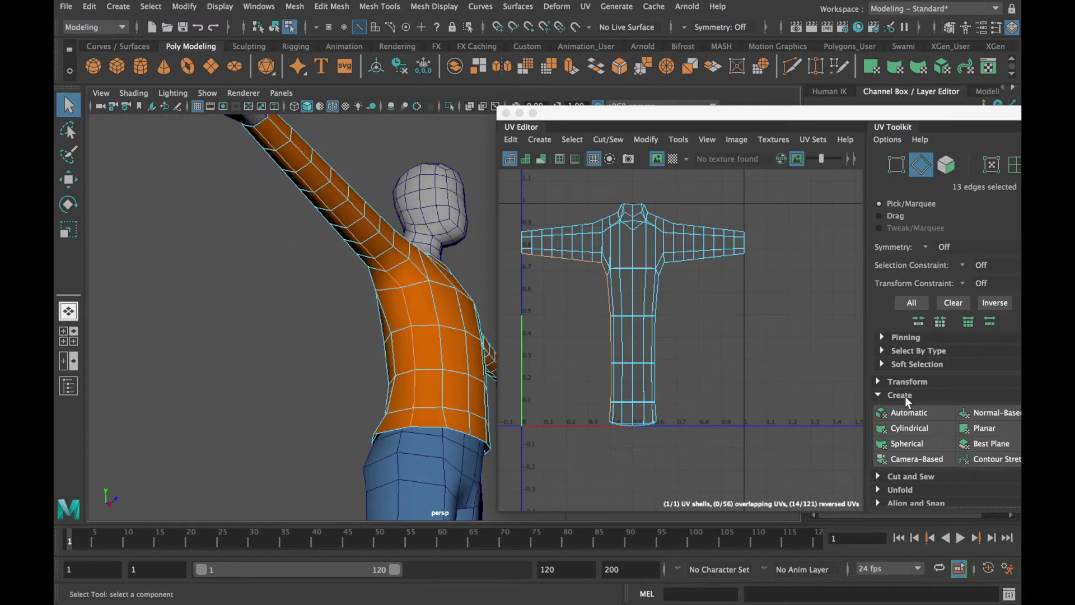
pyautogui.click(881, 396)
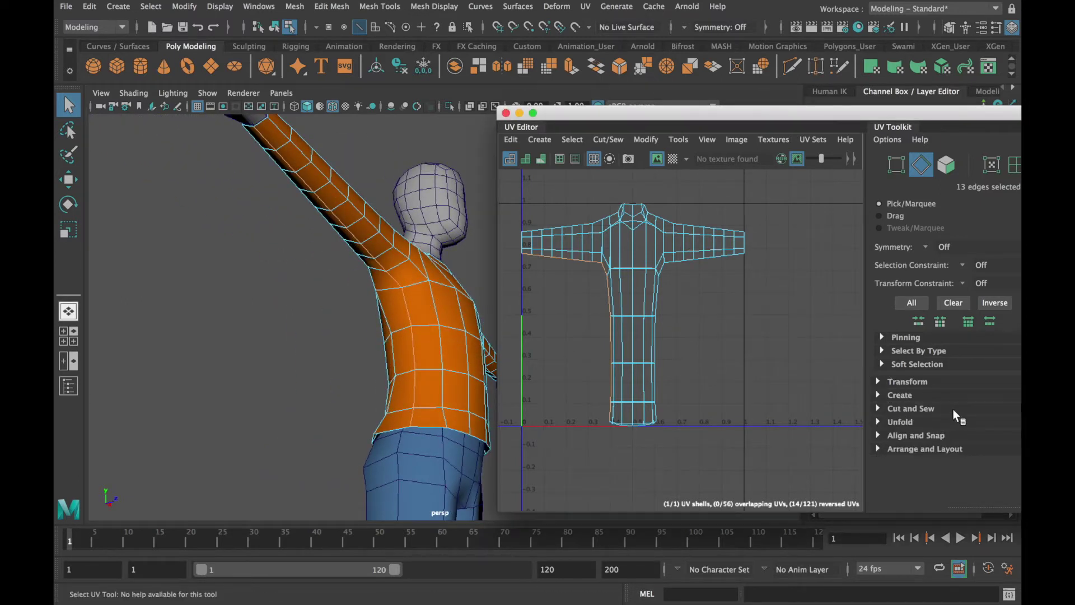
pyautogui.click(881, 410)
pyautogui.click(899, 445)
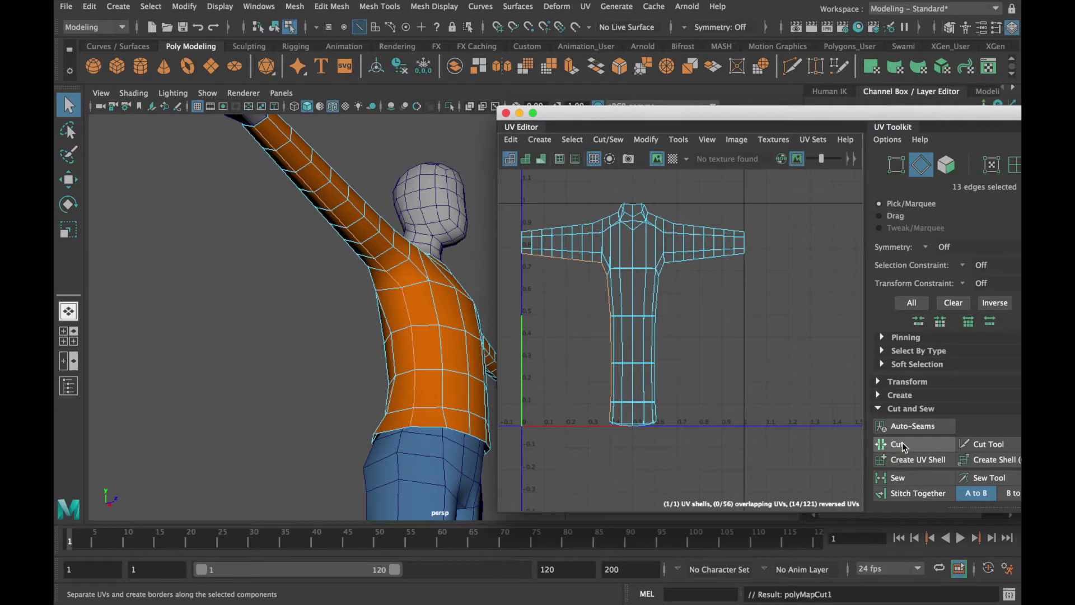
# Display texture borders in the UV Editor and, through Custom Polygon Display, on the shirt mesh with an edge width of 3
pyautogui.click(560, 159)
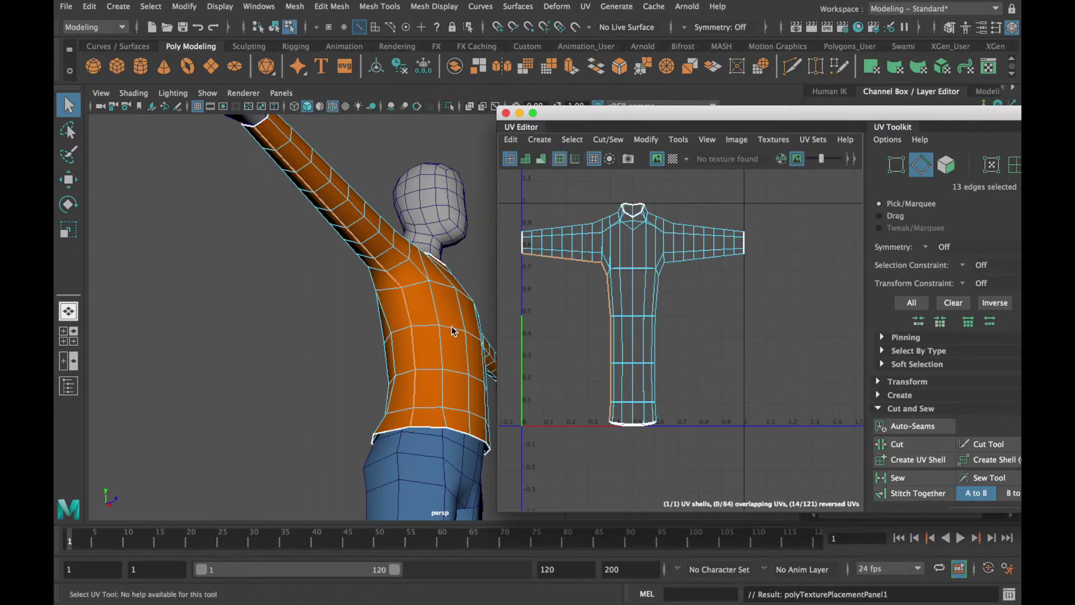
pyautogui.keyDown('alt'); pyautogui.moveTo(453, 331); pyautogui.dragTo(441, 335); pyautogui.keyUp('alt')
pyautogui.keyDown('alt'); pyautogui.moveTo(338, 352); pyautogui.dragTo(420, 336); pyautogui.keyUp('alt')
pyautogui.moveTo(420, 215); pyautogui.dragTo(294, 220, button='right')
pyautogui.click(293, 220)
pyautogui.keyDown('alt'); pyautogui.moveTo(341, 289); pyautogui.dragTo(365, 272); pyautogui.keyUp('alt')
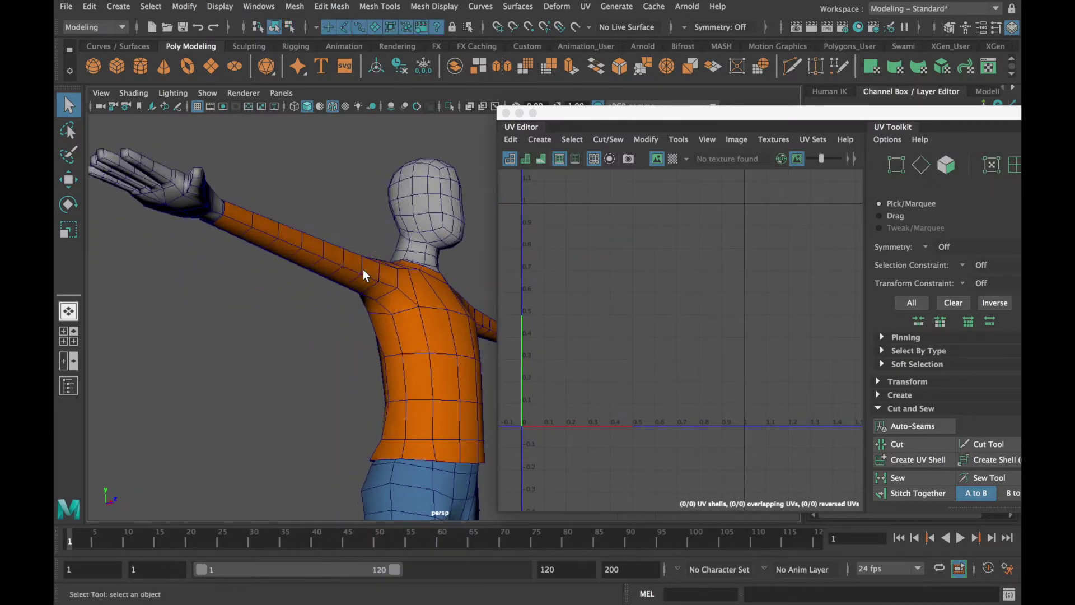
pyautogui.click(361, 290)
pyautogui.click(253, 14)
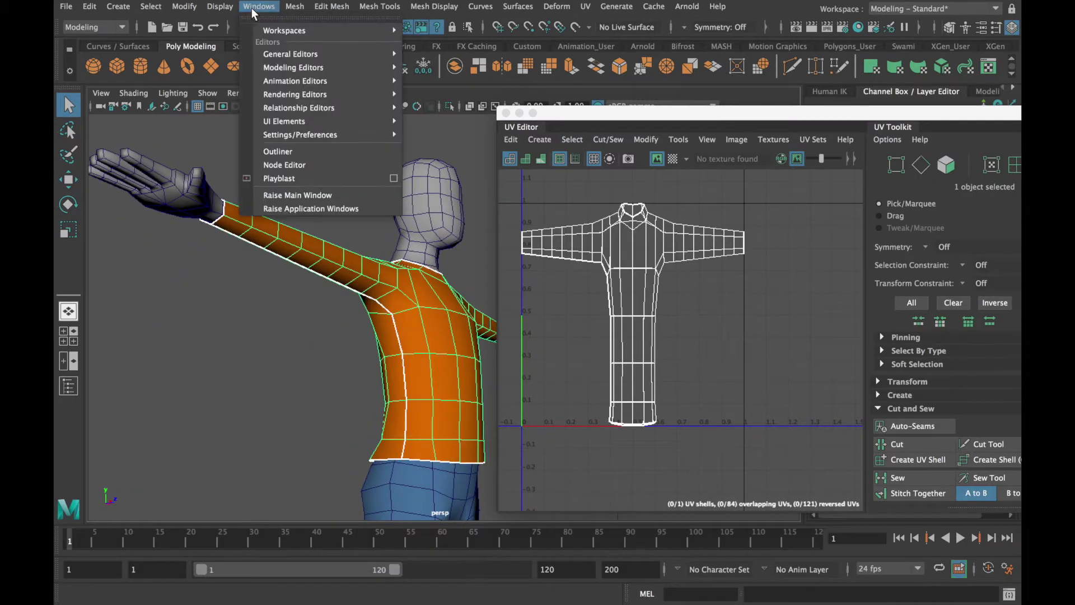
pyautogui.moveTo(246, 178)
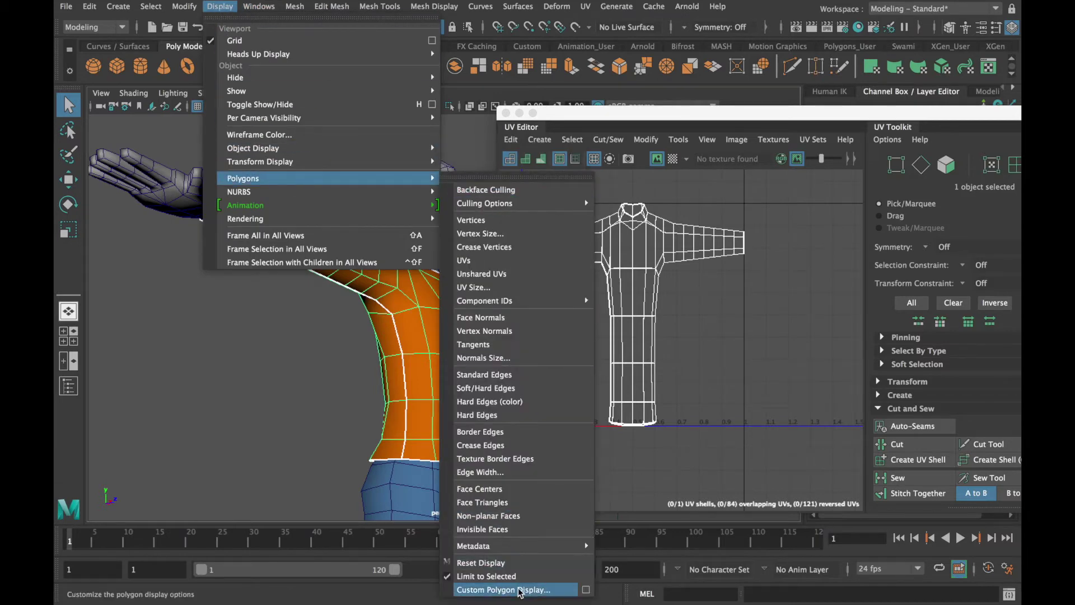
pyautogui.click(586, 589)
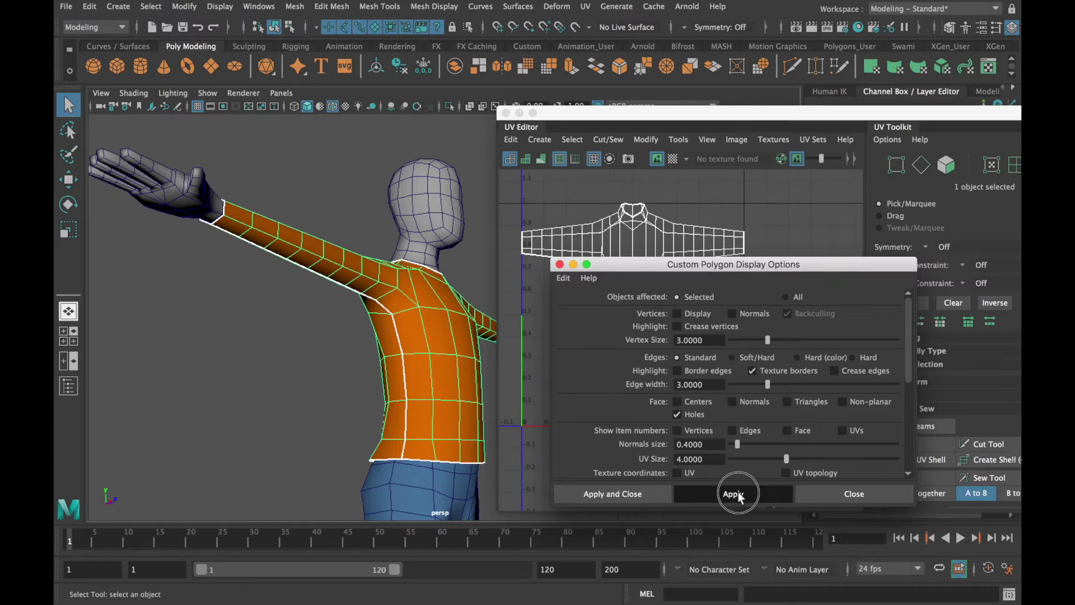
pyautogui.click(854, 494)
# Cut the shirt's UVs along the edge loop under the character's left sleeve and down that side to the hem
pyautogui.click(233, 394)
pyautogui.keyDown('alt'); pyautogui.moveTo(233, 395); pyautogui.dragTo(330, 337); pyautogui.keyUp('alt')
pyautogui.moveTo(330, 337); pyautogui.dragTo(350, 228, button='right')
pyautogui.moveTo(370, 344)
pyautogui.mouseDown(button='right')
pyautogui.moveTo(369, 322)
pyautogui.moveTo(368, 346)
pyautogui.mouseUp(button='right')
pyautogui.click(367, 346)
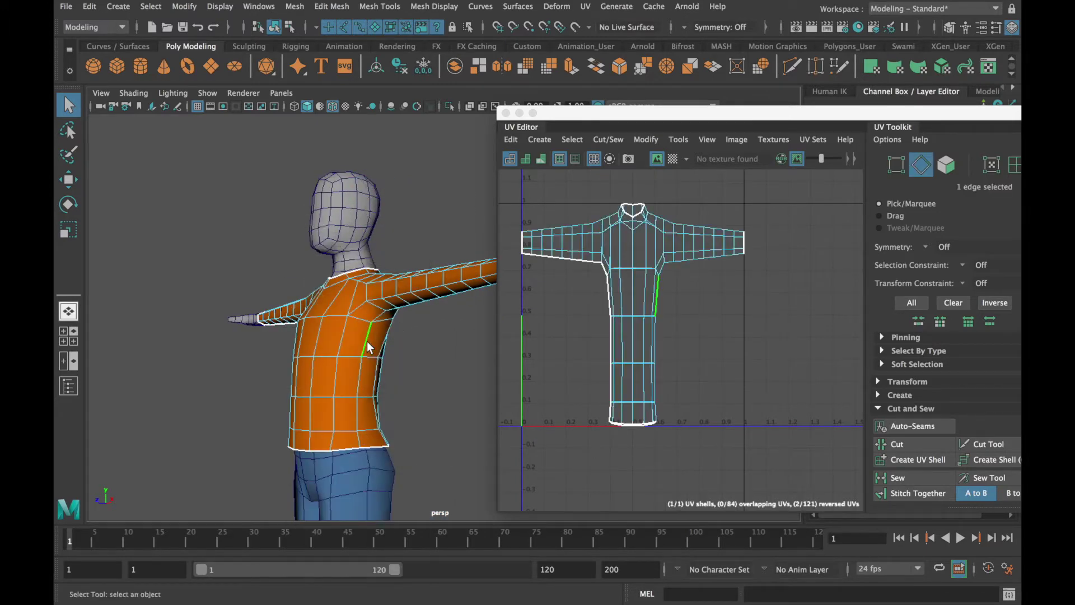
pyautogui.keyDown('alt'); pyautogui.moveTo(378, 351); pyautogui.dragTo(405, 353); pyautogui.keyUp('alt')
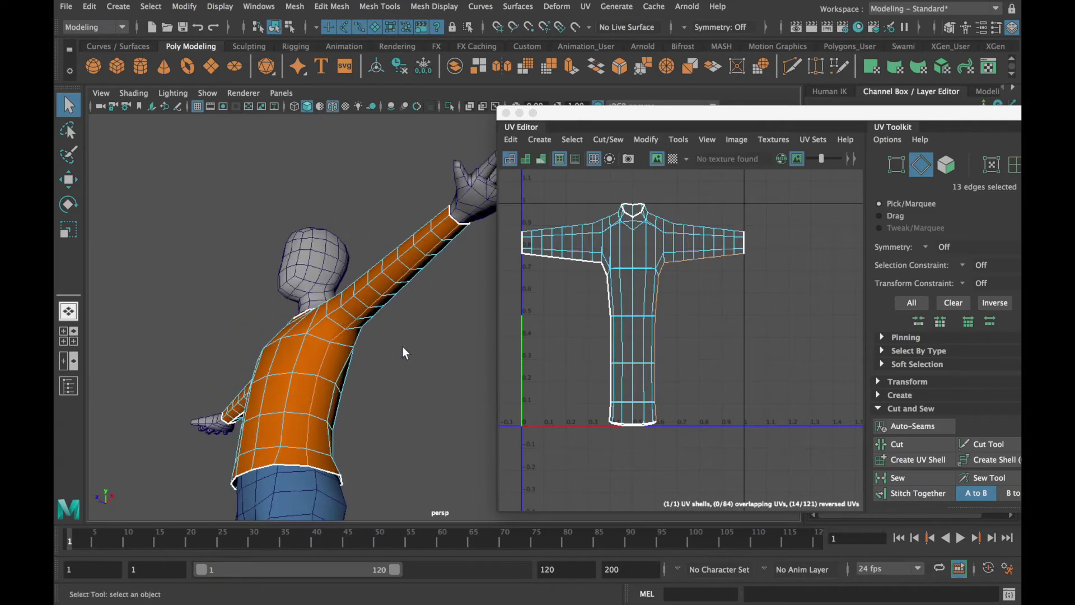
pyautogui.click(912, 446)
# Cut the UV edge loops around both armholes to separate the sleeves from the shirt body
pyautogui.keyDown('alt'); pyautogui.moveTo(347, 350); pyautogui.dragTo(385, 338); pyautogui.keyUp('alt')
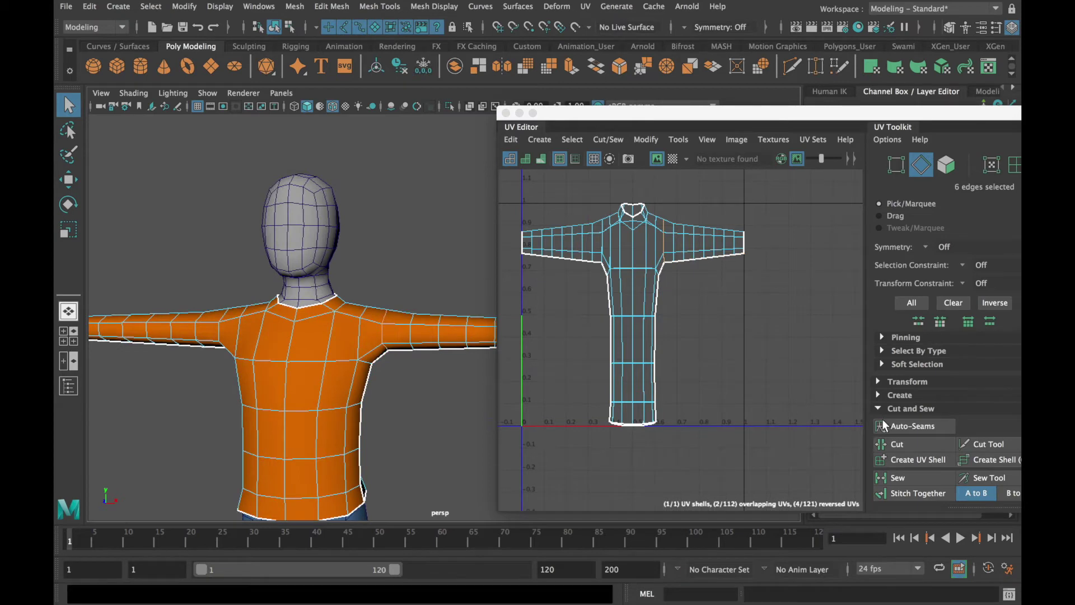
pyautogui.click(910, 446)
pyautogui.keyDown('alt'); pyautogui.moveTo(296, 367); pyautogui.dragTo(365, 359, button='middle'); pyautogui.keyUp('alt')
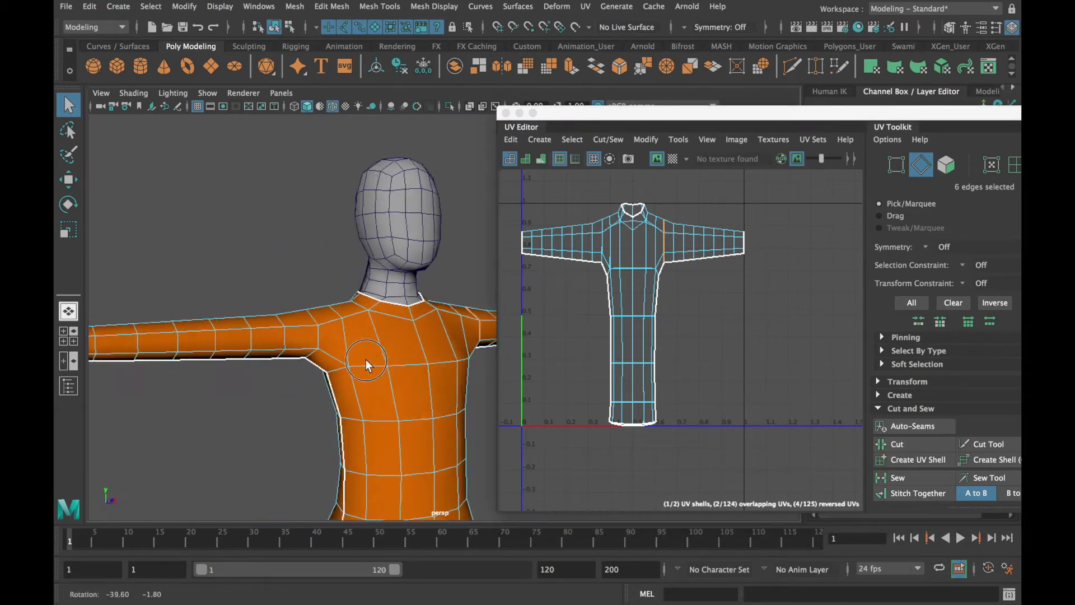
pyautogui.scroll(3, 313, 364)
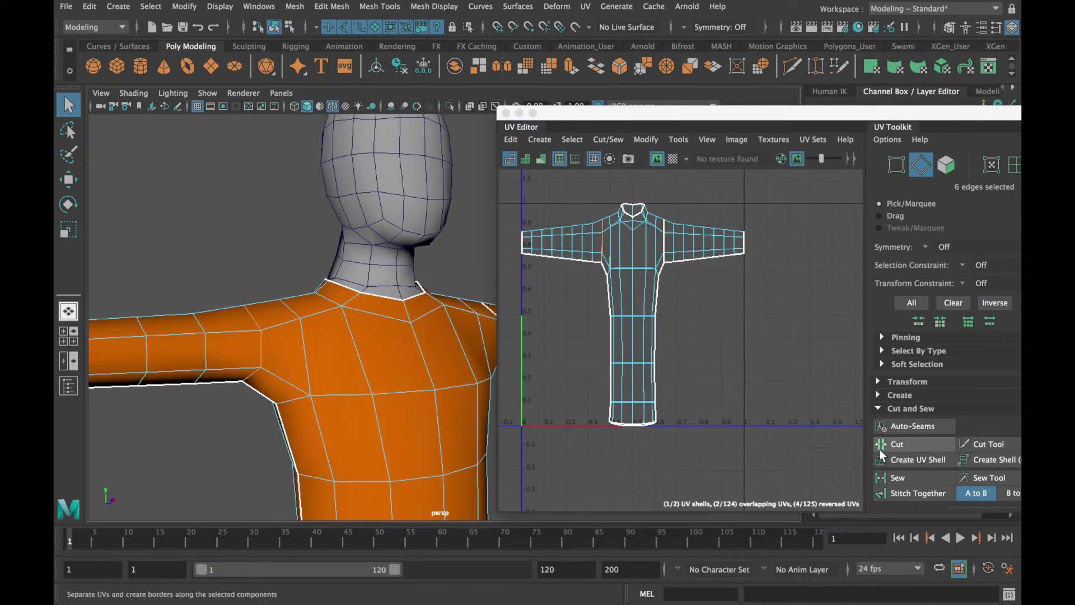
pyautogui.click(902, 446)
# Cut the UV edges along the top of both shoulders, from the neckline to each armhole
pyautogui.keyDown('alt'); pyautogui.moveTo(241, 412); pyautogui.dragTo(268, 342, button='middle'); pyautogui.keyUp('alt')
pyautogui.scroll(2, 280, 381)
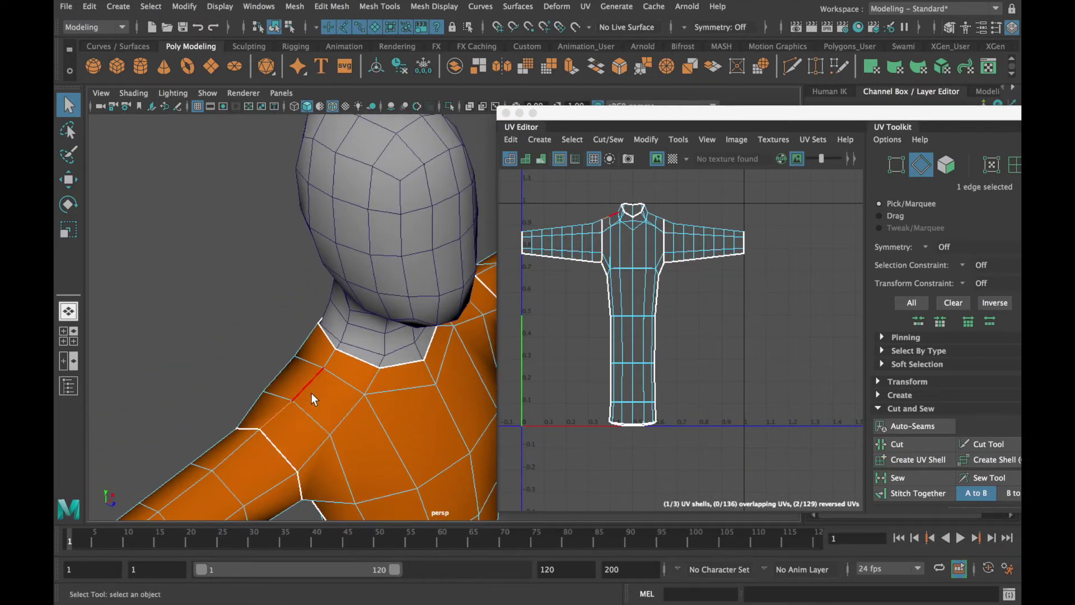
pyautogui.keyDown('shift'); pyautogui.click(331, 359); pyautogui.keyUp('shift')
pyautogui.click(901, 443)
pyautogui.keyDown('alt'); pyautogui.moveTo(385, 373); pyautogui.dragTo(291, 386); pyautogui.keyUp('alt')
pyautogui.scroll(3, 384, 427)
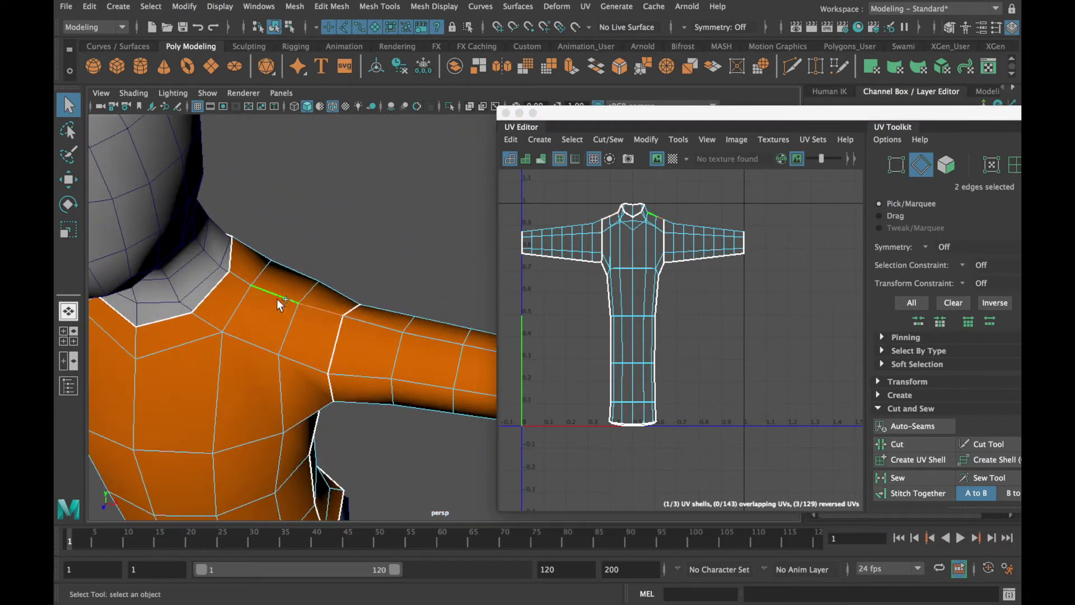
pyautogui.click(919, 444)
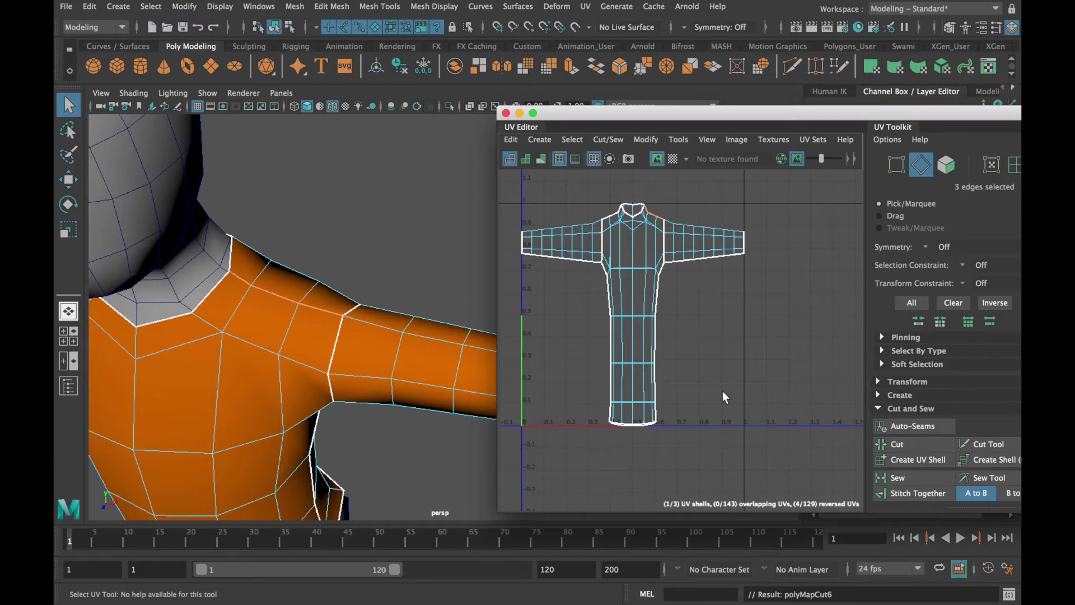
# Move the UV Editor aside, return to object mode, and select the whole shirt to review its seams
pyautogui.moveTo(542, 119); pyautogui.dragTo(639, 116)
pyautogui.keyDown('alt'); pyautogui.moveTo(354, 310); pyautogui.dragTo(354, 281); pyautogui.keyUp('alt')
pyautogui.moveTo(347, 332); pyautogui.dragTo(408, 205, button='right')
pyautogui.click(267, 208)
pyautogui.keyDown('alt'); pyautogui.moveTo(343, 329); pyautogui.dragTo(417, 330); pyautogui.keyUp('alt')
pyautogui.click(416, 330)
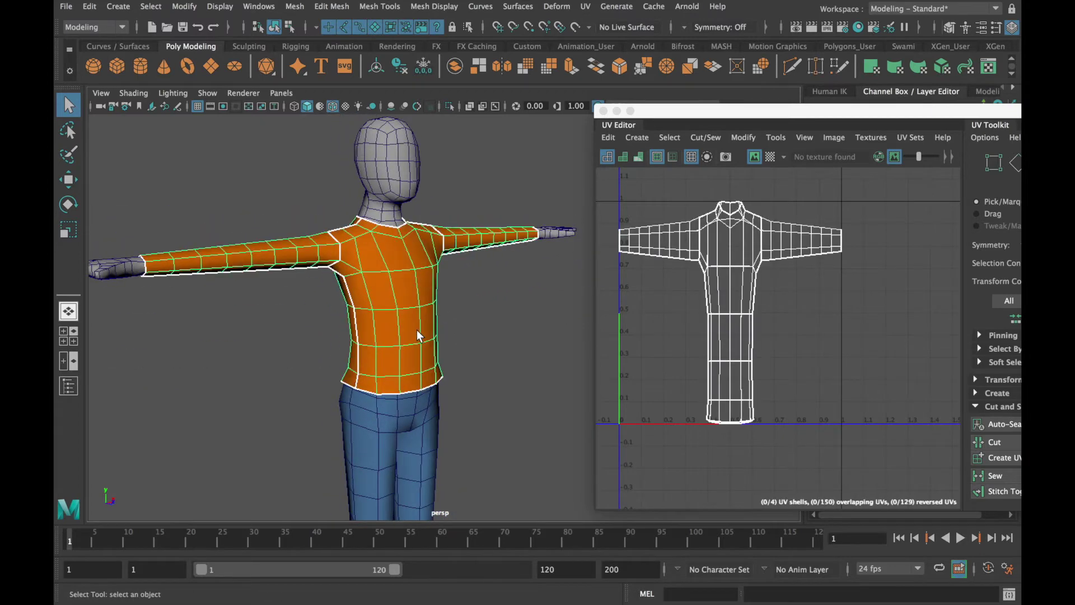
# Select all of the shirt's UVs in the UV Editor and unfold them
pyautogui.moveTo(784, 110); pyautogui.dragTo(446, 112)
pyautogui.moveTo(389, 240); pyautogui.dragTo(381, 223, button='right')
pyautogui.moveTo(270, 179); pyautogui.dragTo(301, 201)
pyautogui.moveTo(542, 426); pyautogui.dragTo(543, 427)
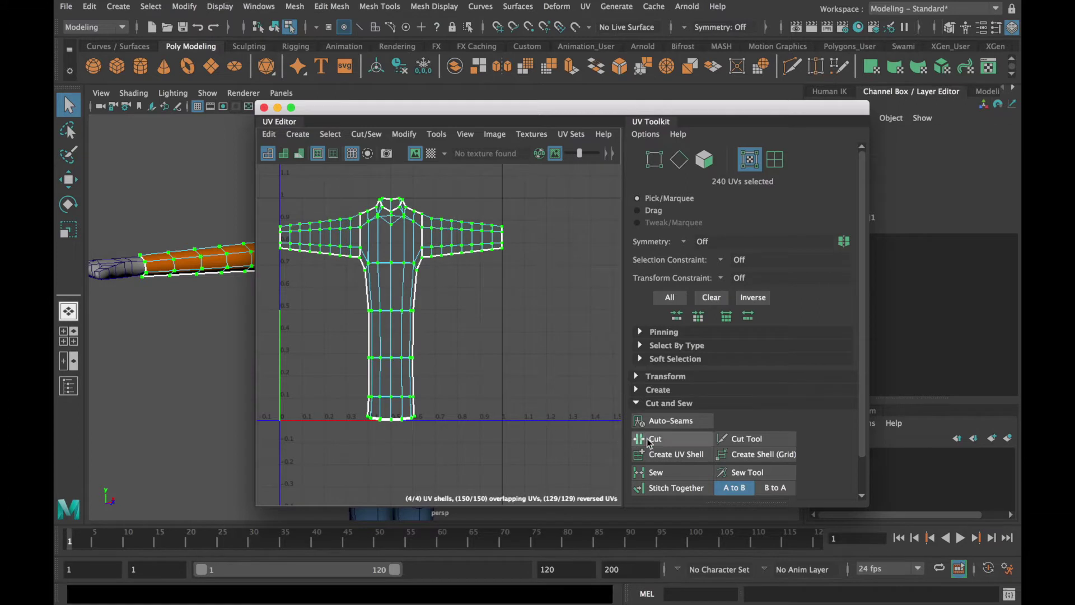
pyautogui.click(637, 402)
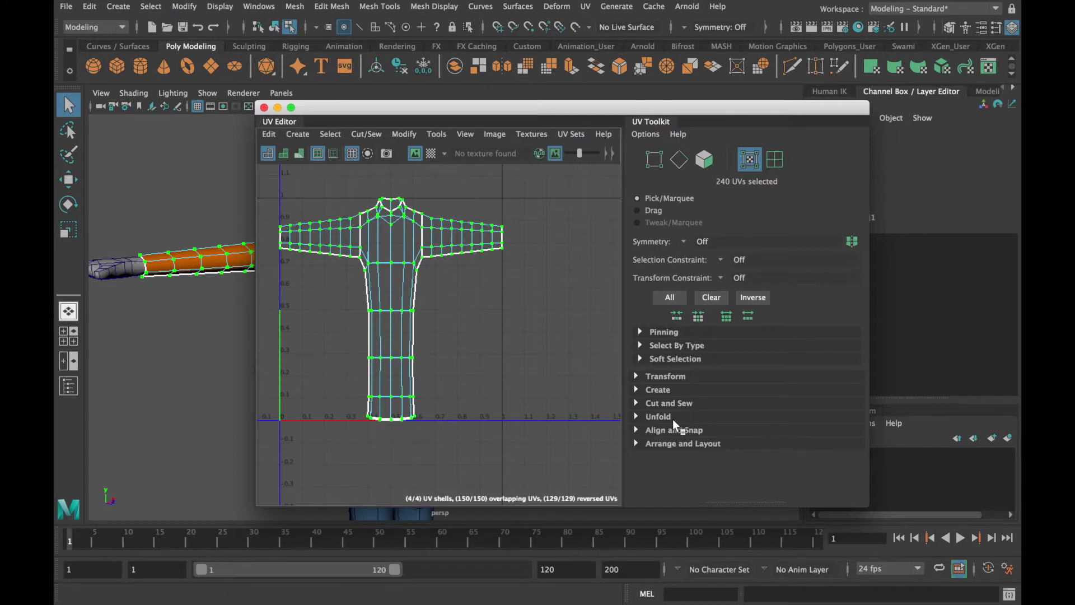
pyautogui.click(635, 416)
pyautogui.click(678, 451)
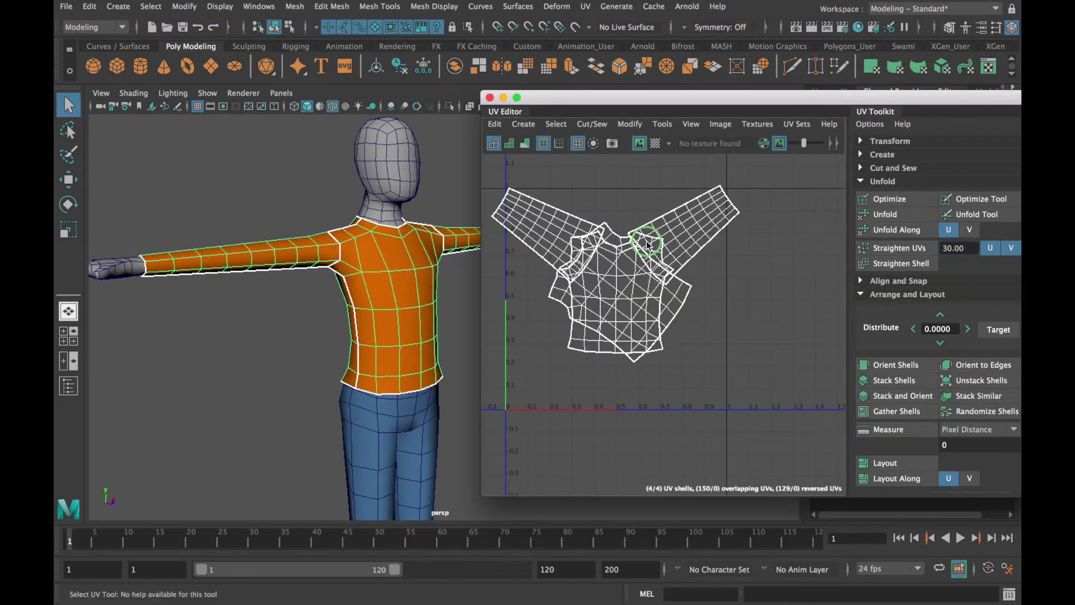
# Select all of the shirt's UVs and automatically lay out the shells inside the 0–1 UV space
pyautogui.moveTo(647, 245); pyautogui.dragTo(696, 240, button='right')
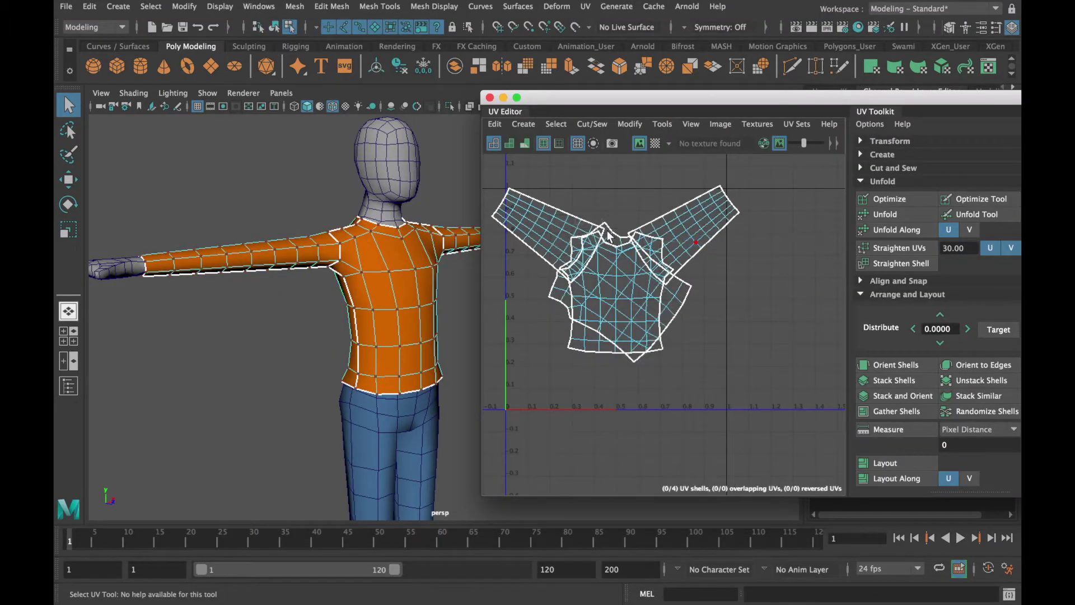
pyautogui.moveTo(489, 163); pyautogui.dragTo(785, 388)
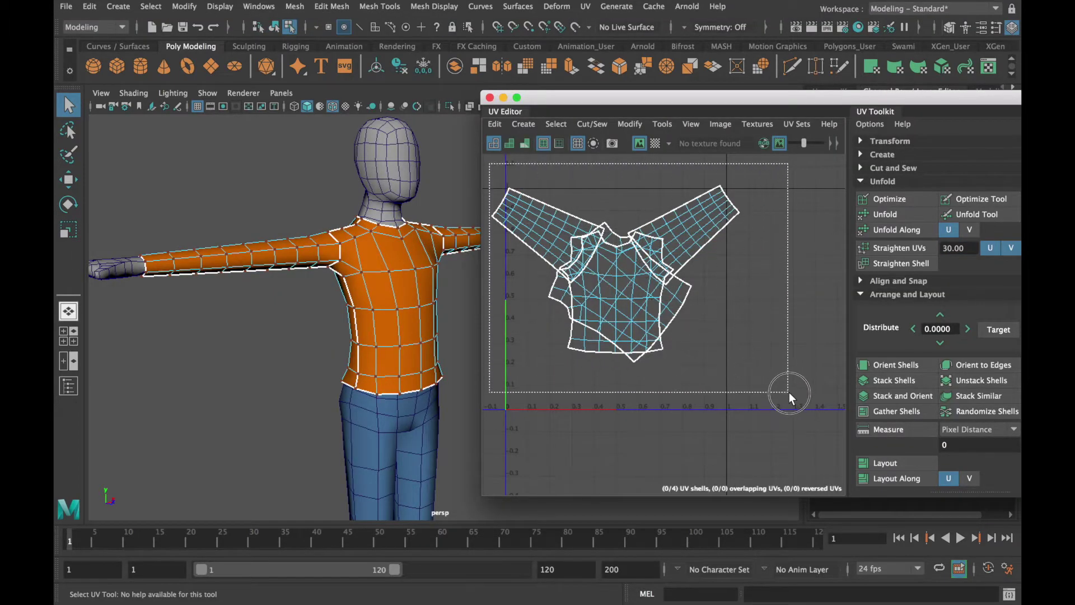
pyautogui.click(863, 294)
pyautogui.moveTo(883, 91); pyautogui.dragTo(828, 67)
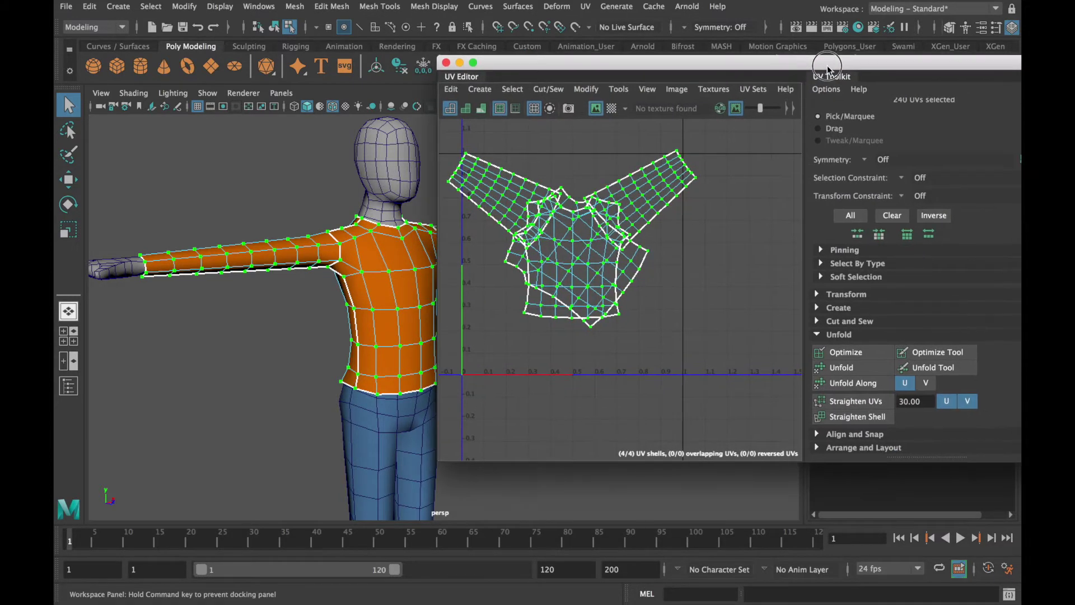
pyautogui.click(819, 333)
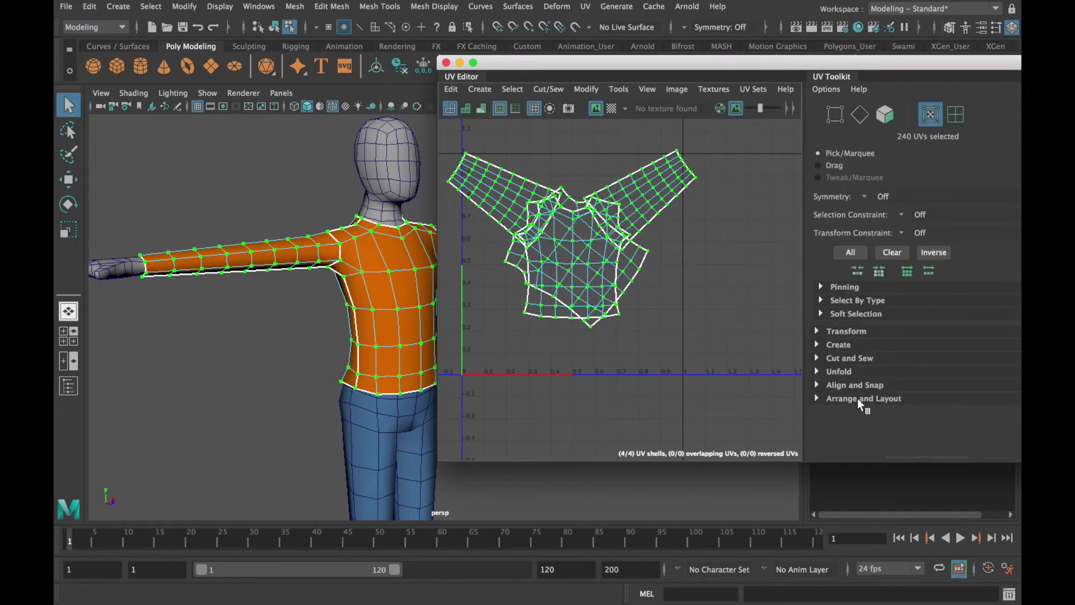
pyautogui.click(815, 399)
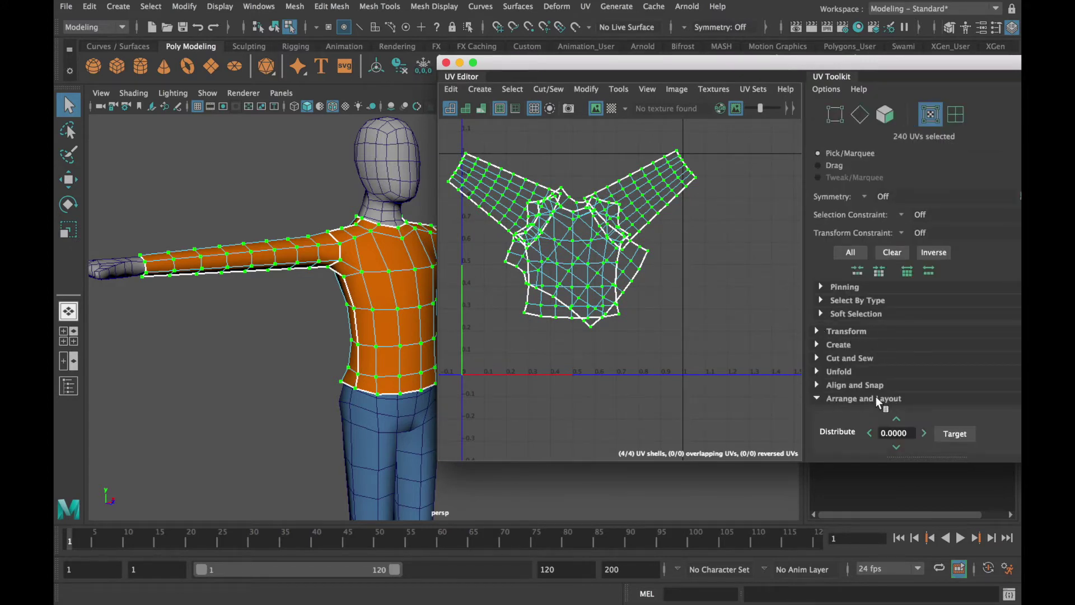
pyautogui.scroll(-5, 981, 420)
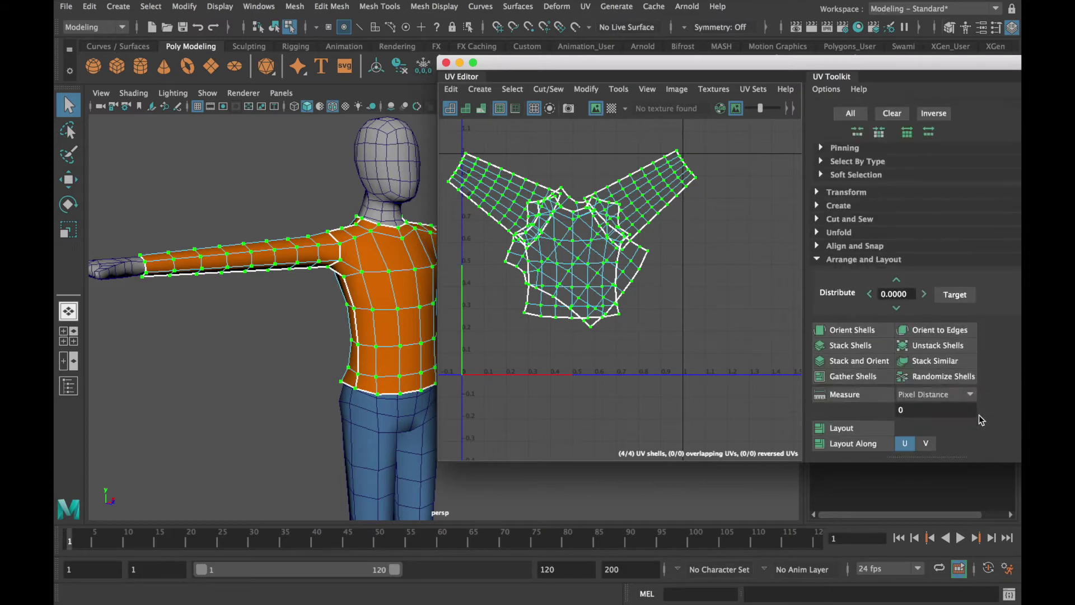
pyautogui.click(860, 431)
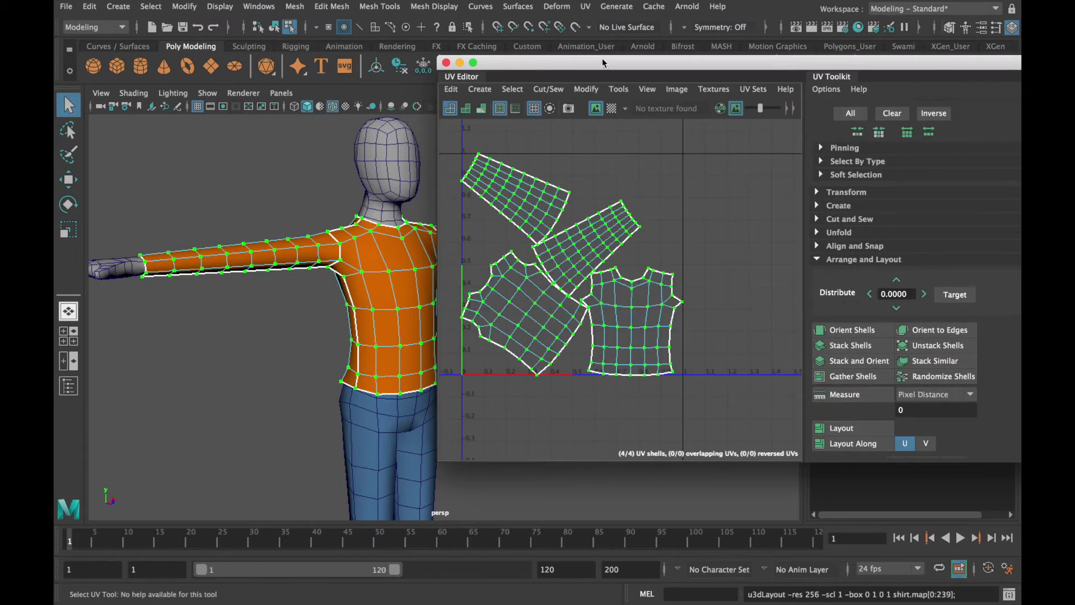
# Switch to UV shell selection and place the UV Editor beside the character so both are visible
pyautogui.moveTo(604, 62); pyautogui.dragTo(481, 118)
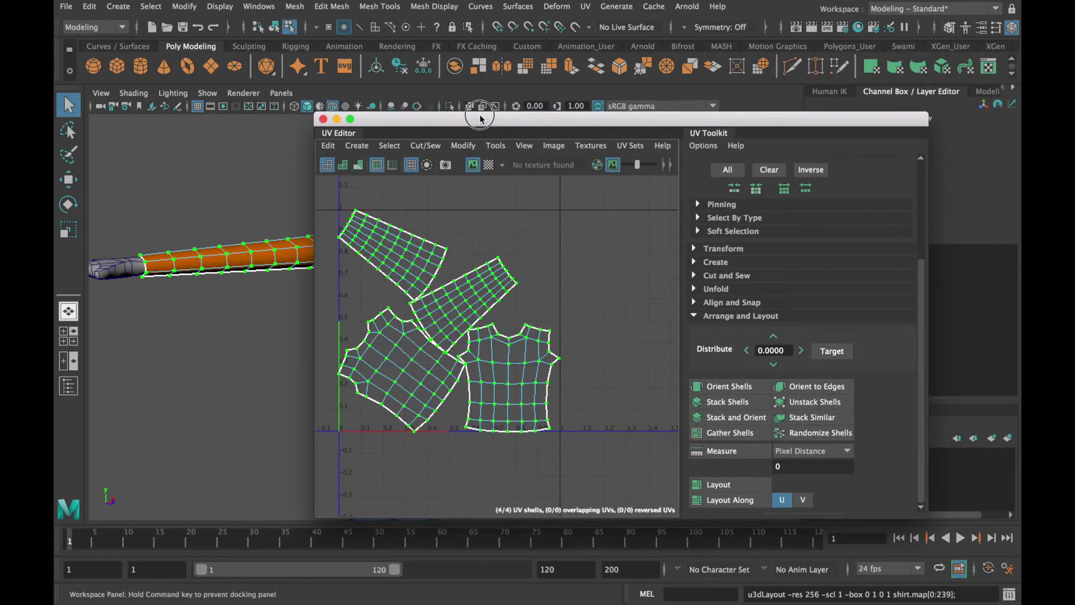
pyautogui.scroll(5, 864, 184)
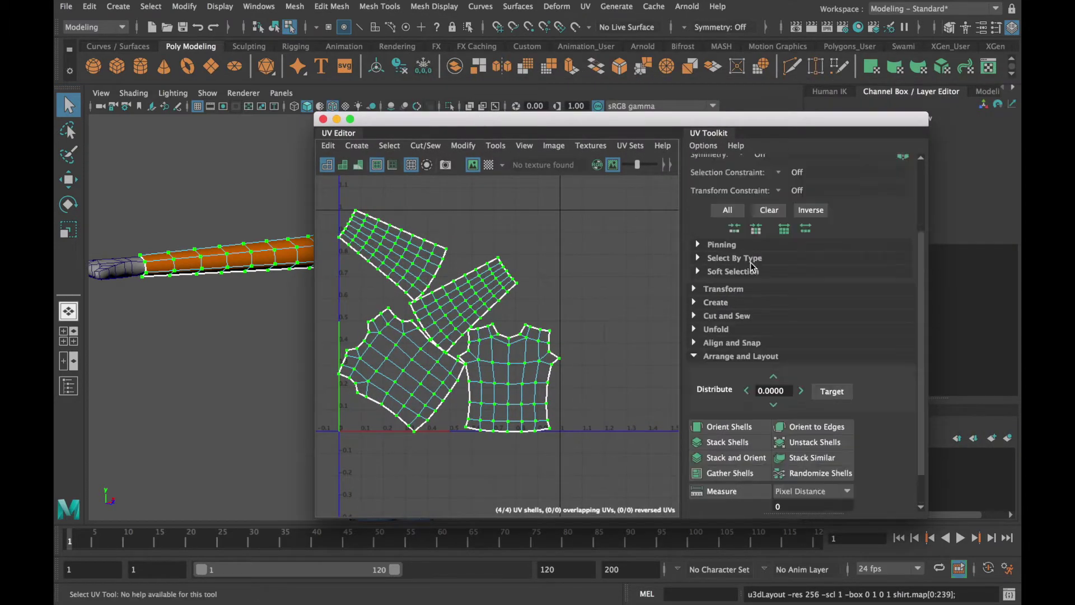
pyautogui.click(834, 172)
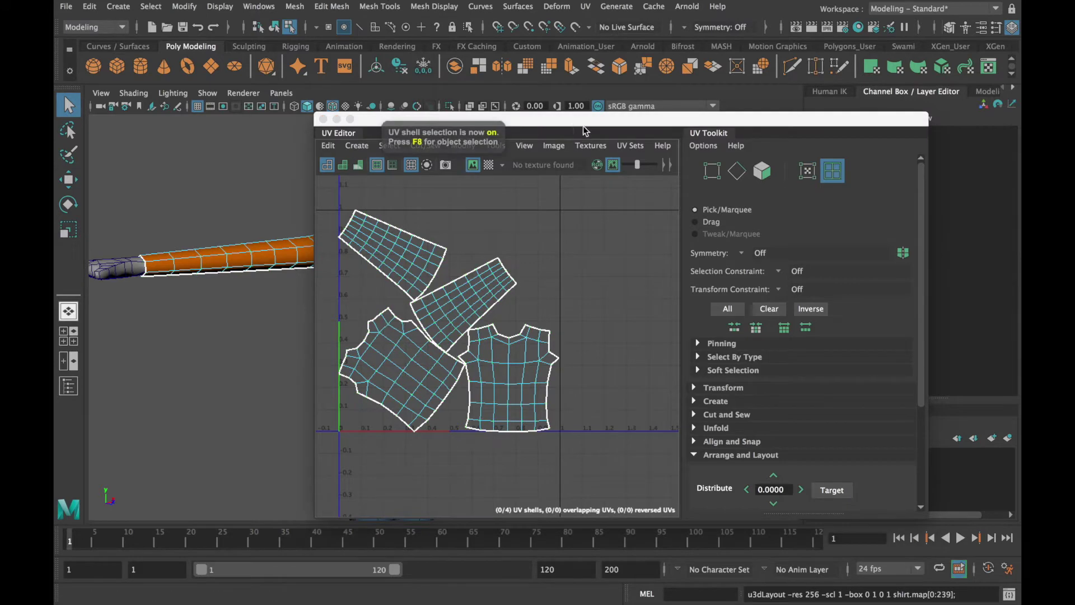
pyautogui.moveTo(581, 121); pyautogui.dragTo(805, 121)
# Select the back, front and sleeve shells one by one to identify the matching parts on the shirt model
pyautogui.click(631, 367)
pyautogui.keyDown('alt'); pyautogui.moveTo(331, 327); pyautogui.dragTo(497, 329); pyautogui.keyUp('alt')
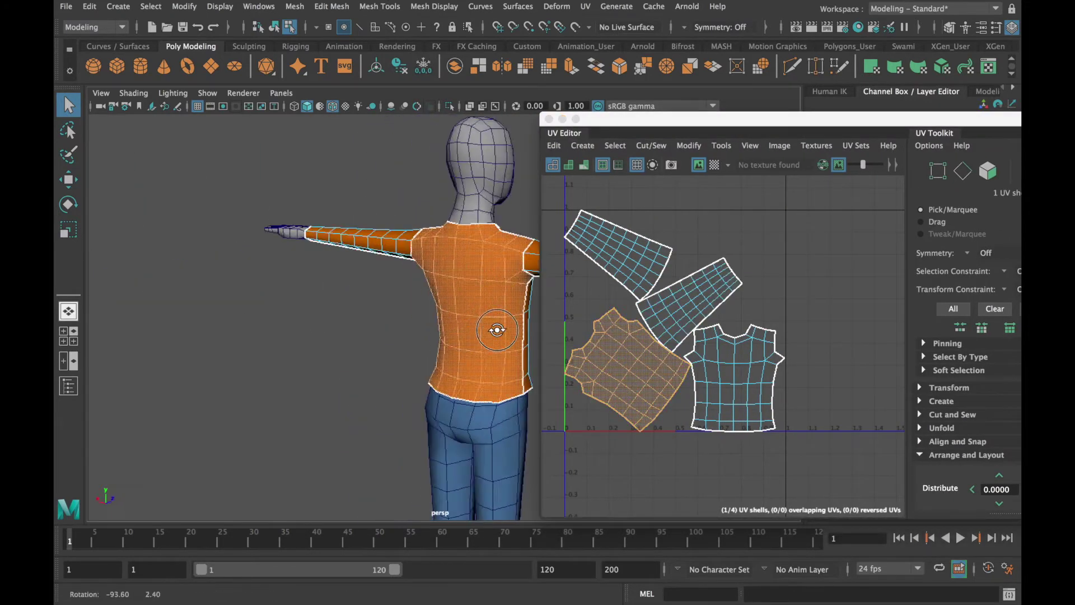
pyautogui.keyDown('alt'); pyautogui.moveTo(497, 328); pyautogui.dragTo(387, 331, button='middle'); pyautogui.keyUp('alt')
pyautogui.click(741, 374)
pyautogui.keyDown('alt'); pyautogui.moveTo(473, 337); pyautogui.dragTo(272, 336); pyautogui.keyUp('alt')
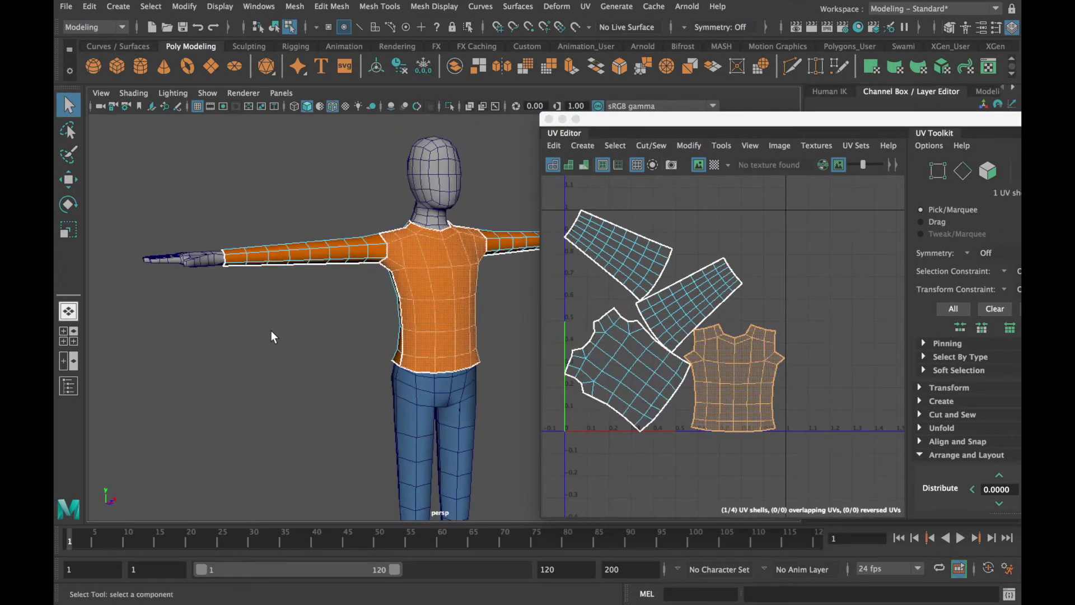
pyautogui.click(638, 263)
pyautogui.keyDown('alt'); pyautogui.moveTo(383, 301); pyautogui.dragTo(328, 307); pyautogui.keyUp('alt')
pyautogui.click(697, 308)
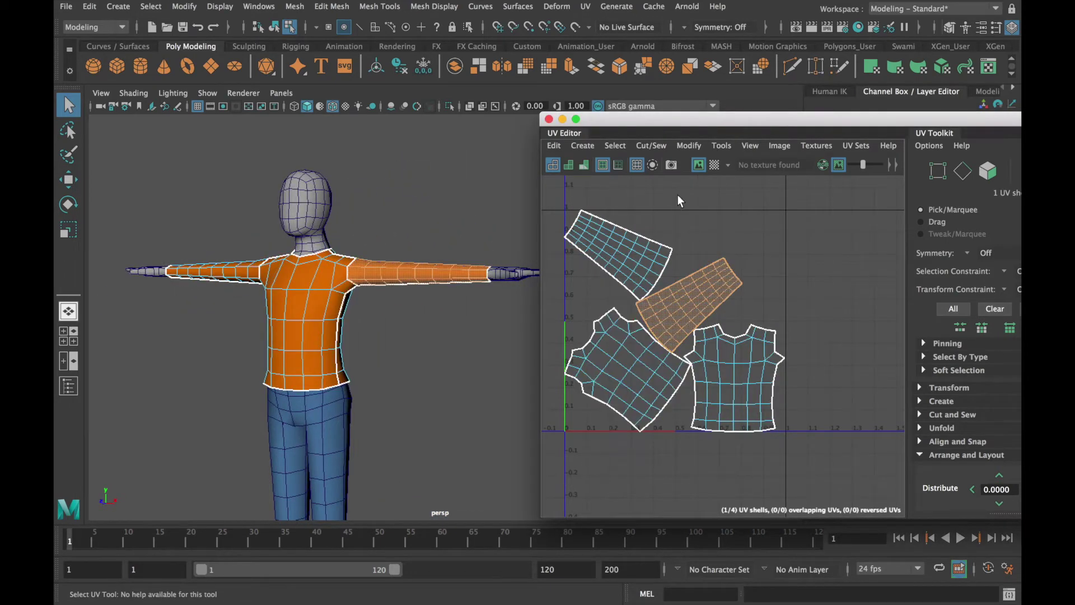
# Enlarge the UV Editor and move the shirt's front shell out into the upper part of the neighbouring UV tile
pyautogui.click(576, 119)
pyautogui.scroll(-3, 598, 322)
pyautogui.click(442, 364)
pyautogui.keyDown('alt'); pyautogui.moveTo(533, 367); pyautogui.dragTo(499, 388, button='middle'); pyautogui.keyUp('alt')
pyautogui.press('w')
pyautogui.moveTo(379, 395); pyautogui.dragTo(508, 257)
# Rotate the shirt's back shell upright and place it beside the front shell
pyautogui.click(252, 393)
pyautogui.press('e')
pyautogui.moveTo(325, 336); pyautogui.dragTo(327, 412)
pyautogui.press('w')
pyautogui.moveTo(245, 387); pyautogui.dragTo(632, 264)
# Rotate the character's left sleeve shell to horizontal and place it below the back shell
pyautogui.click(324, 301)
pyautogui.press('e')
pyautogui.moveTo(406, 257); pyautogui.dragTo(415, 301)
pyautogui.press('w')
pyautogui.moveTo(323, 307); pyautogui.dragTo(645, 381)
# Rotate the remaining sleeve shell to horizontal and place it below the front shell
pyautogui.click(249, 255)
pyautogui.press('e')
pyautogui.moveTo(287, 156); pyautogui.dragTo(233, 204)
pyautogui.press('w')
pyautogui.moveTo(249, 244); pyautogui.dragTo(523, 380)
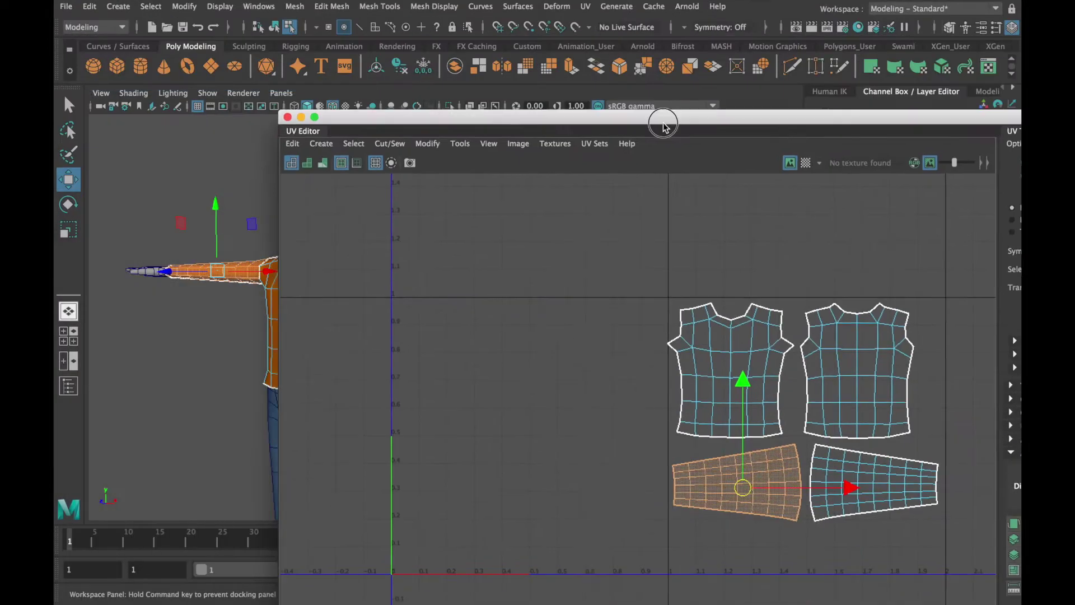
# Select all four arranged shirt shells and move them together into the 0–1 UV tile
pyautogui.scroll(-1, 874, 344)
pyautogui.moveTo(613, 222); pyautogui.dragTo(990, 541)
pyautogui.moveTo(906, 395); pyautogui.dragTo(666, 422)
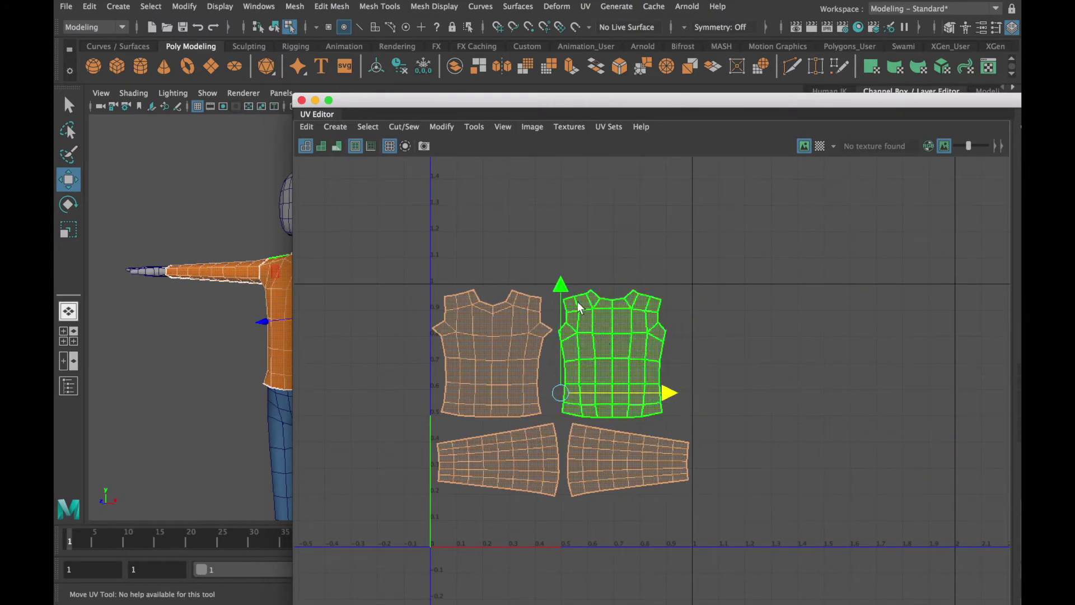
pyautogui.moveTo(560, 285); pyautogui.dragTo(560, 298)
# Check the final shirt layout against the model by selecting each of its shells in turn
pyautogui.moveTo(472, 101); pyautogui.dragTo(580, 45)
pyautogui.keyDown('alt'); pyautogui.moveTo(279, 289); pyautogui.dragTo(253, 271, button='middle'); pyautogui.keyUp('alt')
pyautogui.keyDown('alt'); pyautogui.moveTo(253, 271); pyautogui.dragTo(213, 273); pyautogui.keyUp('alt')
pyautogui.keyDown('alt'); pyautogui.moveTo(212, 273); pyautogui.dragTo(187, 288, button='middle'); pyautogui.keyUp('alt')
pyautogui.click(336, 204)
pyautogui.click(607, 329)
pyautogui.click(627, 419)
pyautogui.click(728, 428)
pyautogui.click(700, 320)
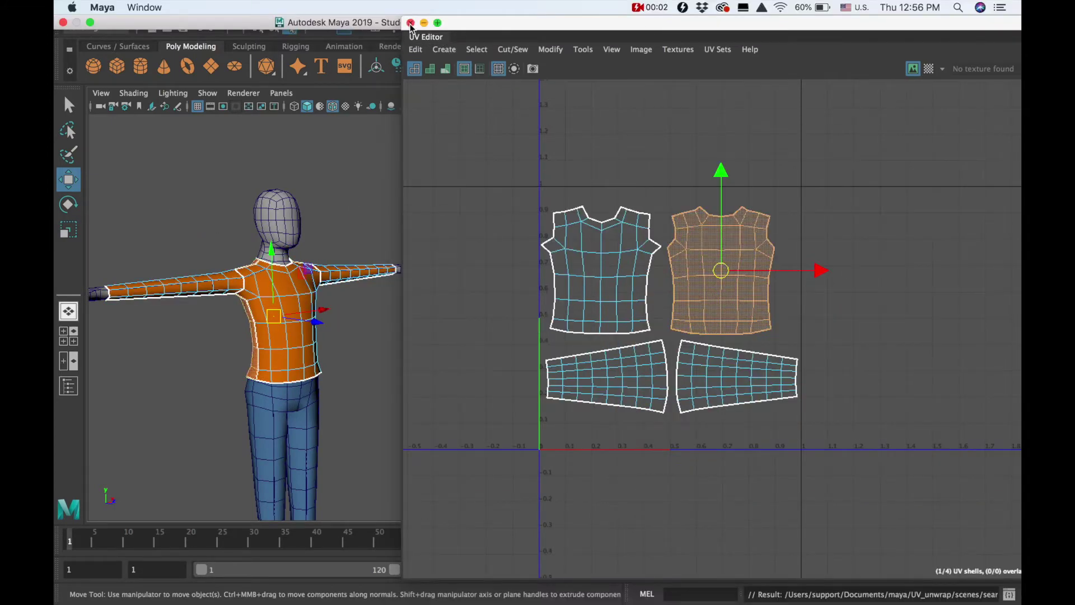
# Close the UV Editor, return the shirt to object mode and select the trousers
pyautogui.click(411, 22)
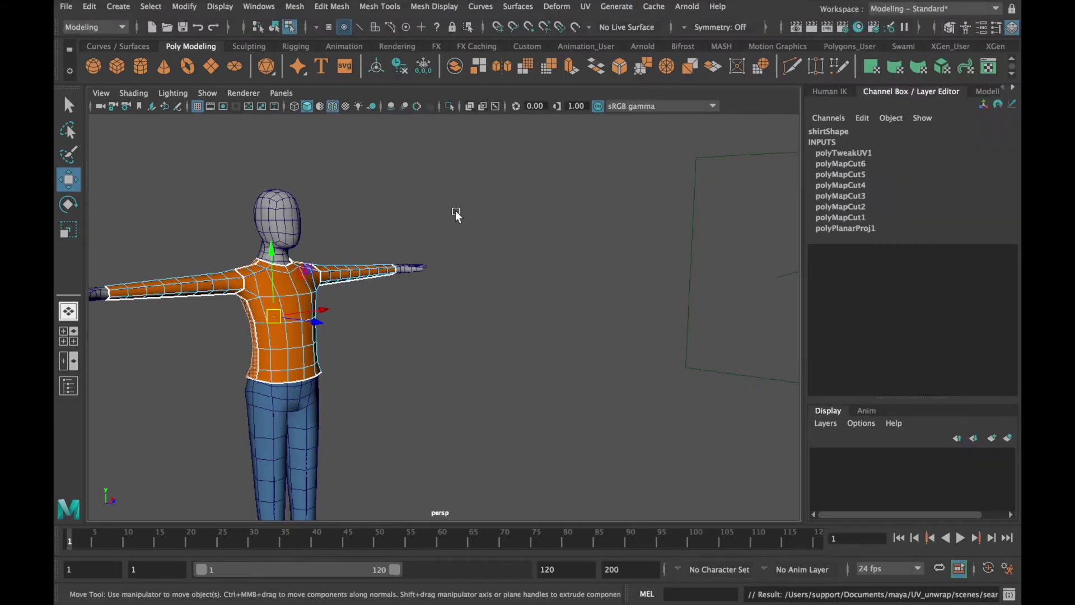
pyautogui.keyDown('alt'); pyautogui.moveTo(451, 264); pyautogui.dragTo(573, 233, button='middle'); pyautogui.keyUp('alt')
pyautogui.moveTo(456, 220); pyautogui.dragTo(502, 206, button='right')
pyautogui.click(611, 253)
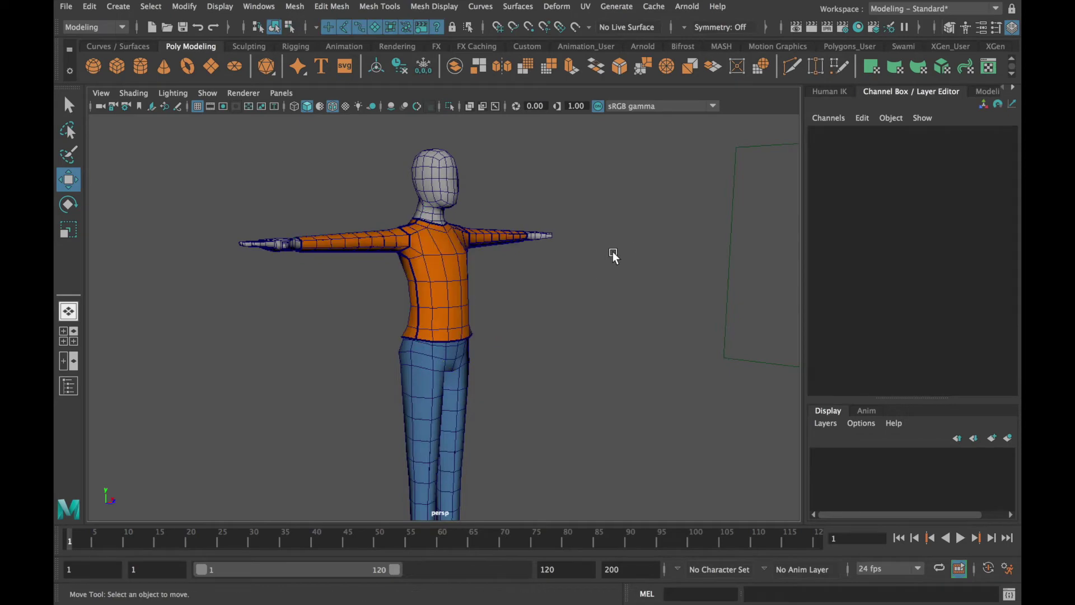
pyautogui.keyDown('alt'); pyautogui.moveTo(619, 323); pyautogui.dragTo(608, 262, button='middle'); pyautogui.keyUp('alt')
pyautogui.click(418, 343)
pyautogui.keyDown('alt'); pyautogui.moveTo(549, 341); pyautogui.dragTo(669, 331); pyautogui.keyUp('alt')
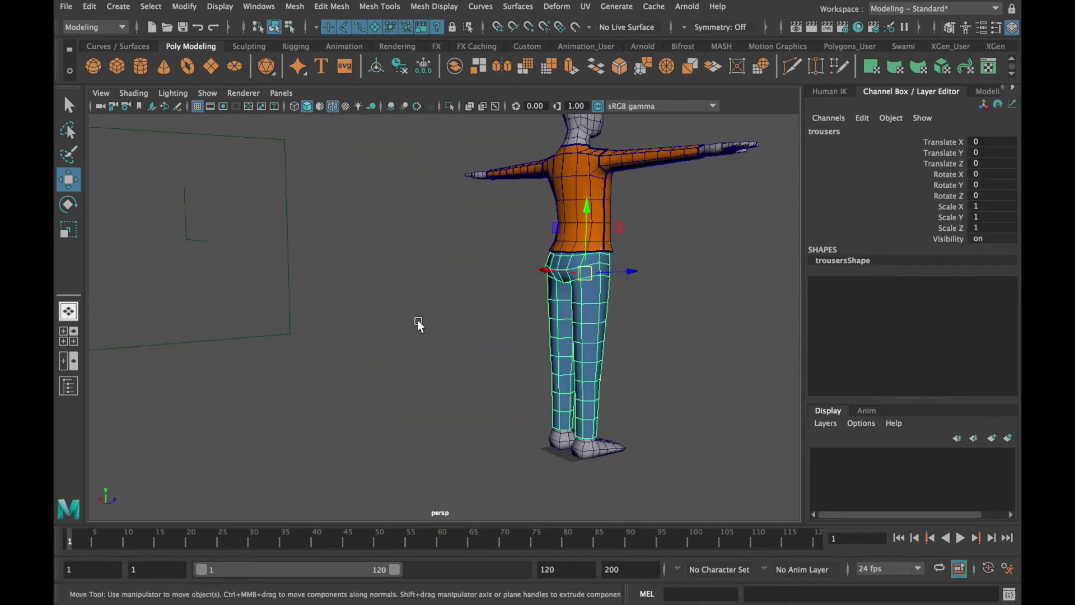
# Apply custom polygon display to the trousers with texture borders highlighted and an edge width of 3
pyautogui.press('f')
pyautogui.keyDown('alt'); pyautogui.moveTo(407, 334); pyautogui.dragTo(379, 263); pyautogui.keyUp('alt')
pyautogui.click(219, 6)
pyautogui.moveTo(250, 179)
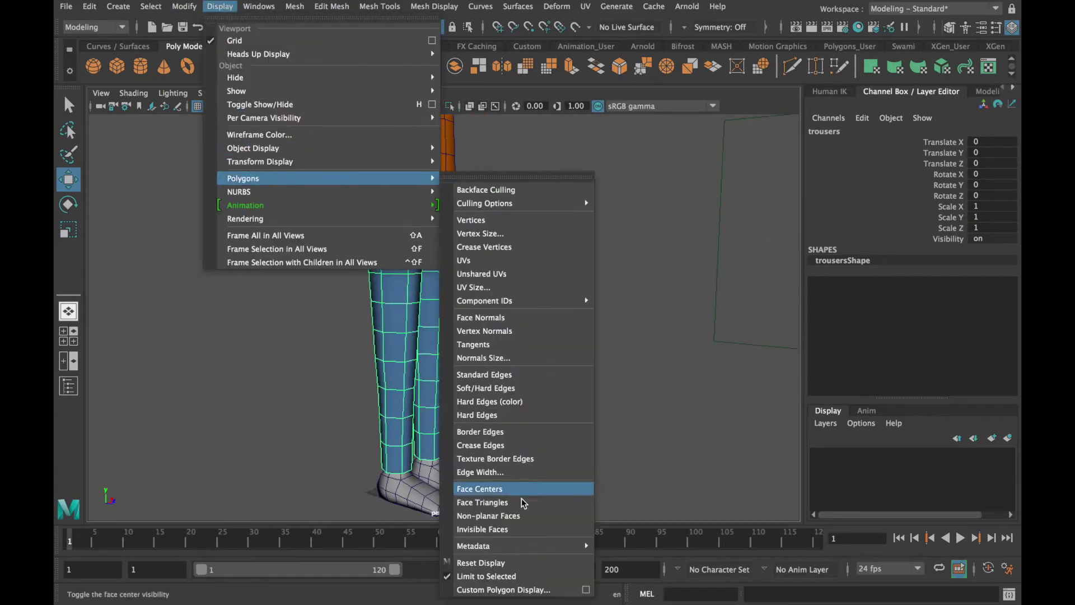
pyautogui.click(586, 590)
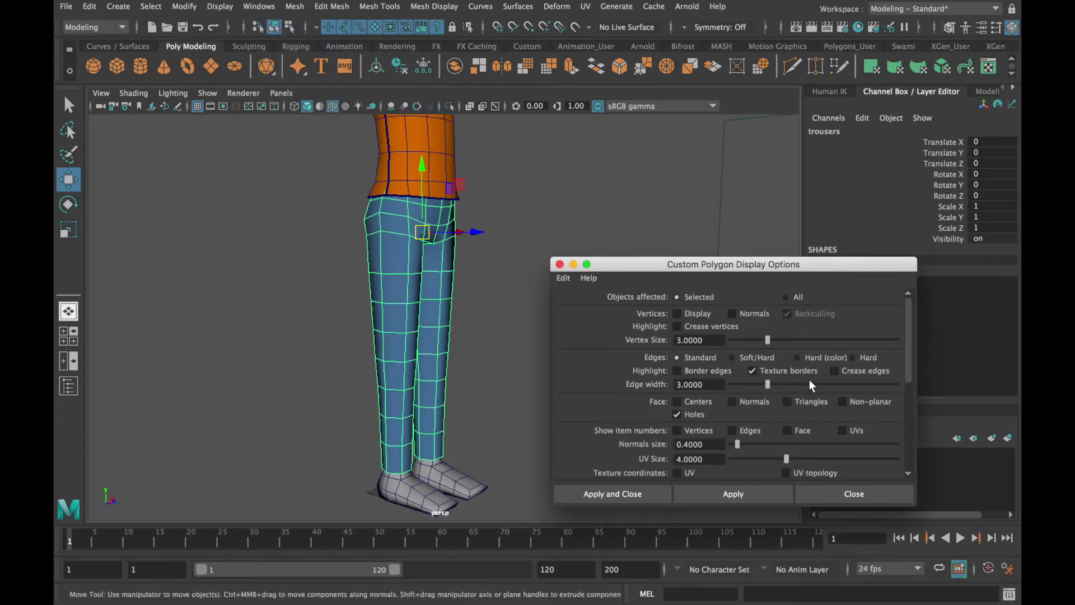
pyautogui.click(732, 495)
pyautogui.click(852, 494)
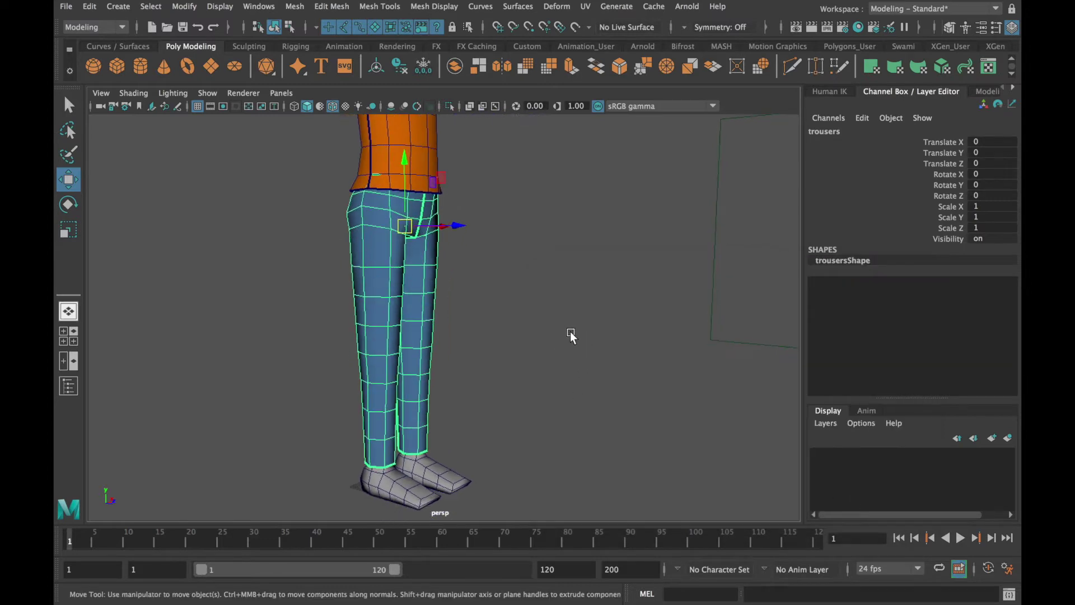
# Frame the trousers in the front view, open the UV Editor and create a camera-based UV projection for them
pyautogui.press('space')
pyautogui.press('space')
pyautogui.press('f')
pyautogui.keyDown('alt'); pyautogui.moveTo(563, 374); pyautogui.dragTo(377, 357, button='middle'); pyautogui.keyUp('alt')
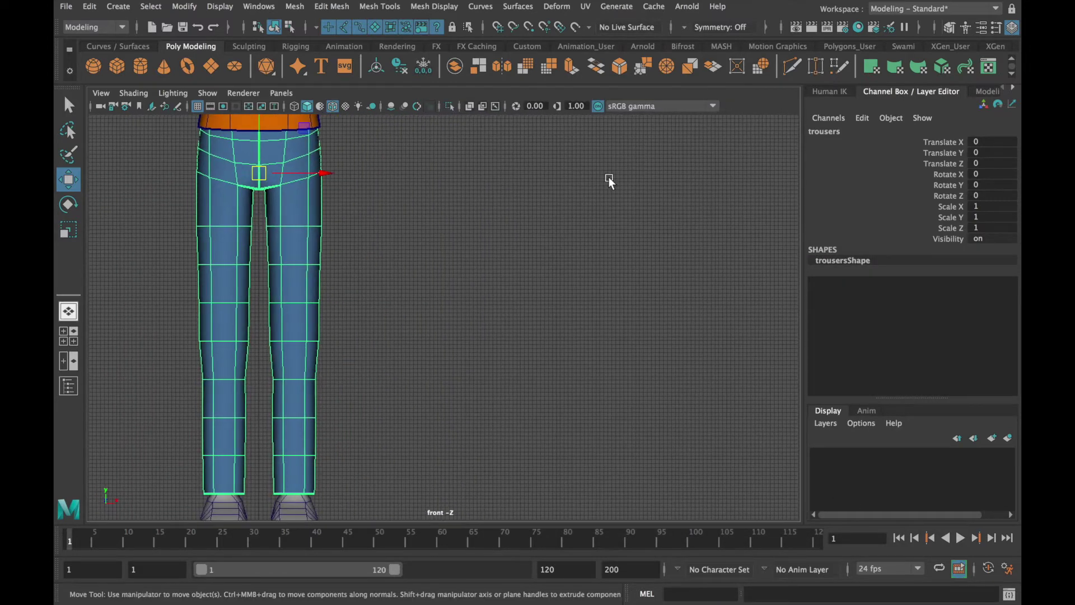
pyautogui.click(585, 6)
pyautogui.click(612, 29)
pyautogui.moveTo(138, 187); pyautogui.dragTo(481, 226)
pyautogui.moveTo(630, 92); pyautogui.dragTo(578, 46)
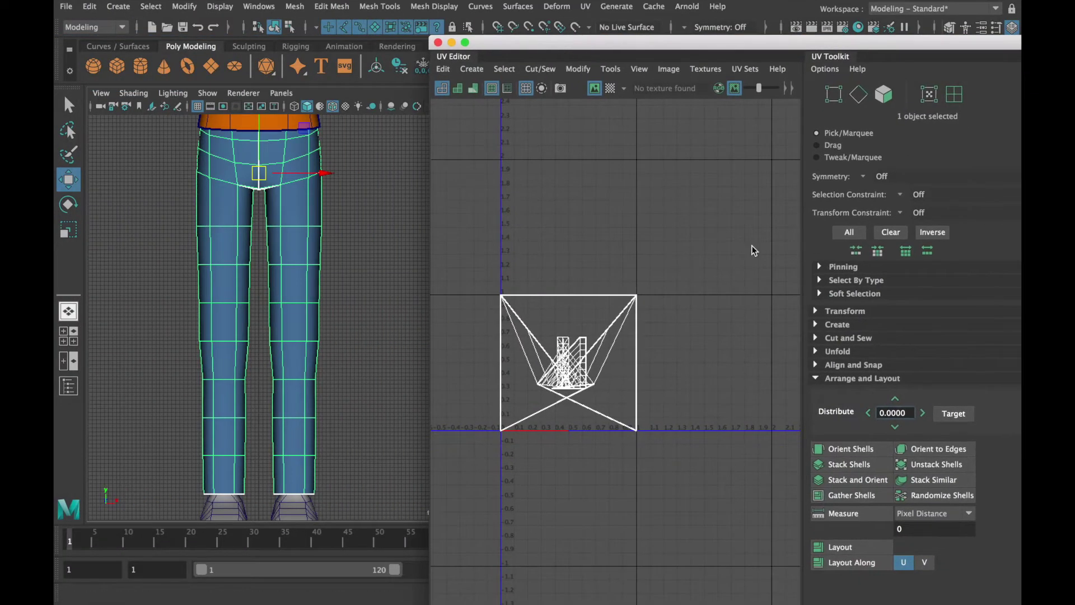
pyautogui.click(816, 378)
pyautogui.click(878, 323)
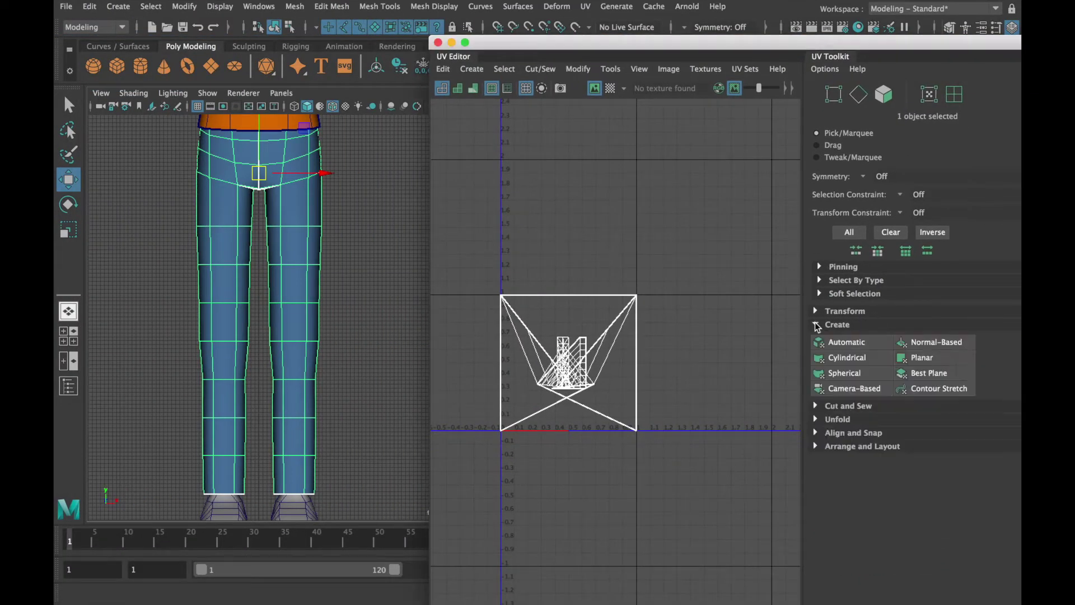
pyautogui.click(867, 392)
# Return to the perspective view and switch the trousers to edge selection
pyautogui.moveTo(580, 44); pyautogui.dragTo(654, 204)
pyautogui.press('space')
pyautogui.press('space')
pyautogui.click(385, 261)
pyautogui.rightClick(395, 255)
pyautogui.moveTo(394, 255); pyautogui.dragTo(390, 187, button='right')
# Select the vertical edge loop down the outer side of one trouser leg and cut the UVs along it
pyautogui.doubleClick(357, 223)
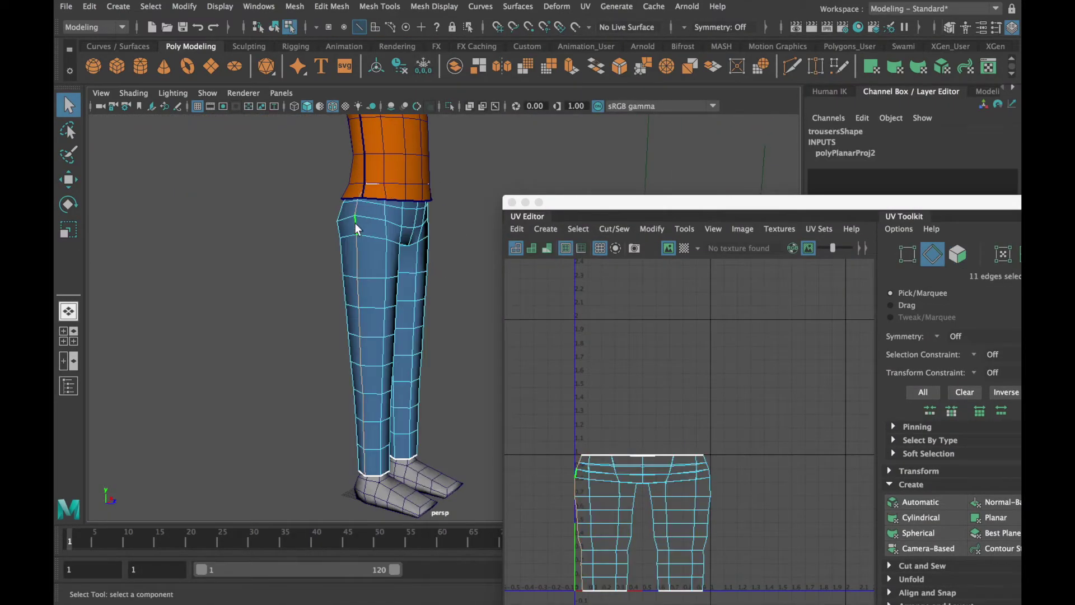
pyautogui.keyDown('alt'); pyautogui.moveTo(417, 224); pyautogui.dragTo(365, 191, button='middle'); pyautogui.keyUp('alt')
pyautogui.keyDown('alt'); pyautogui.moveTo(365, 191); pyautogui.dragTo(336, 192); pyautogui.keyUp('alt')
pyautogui.click(889, 484)
pyautogui.moveTo(791, 201); pyautogui.dragTo(759, 127)
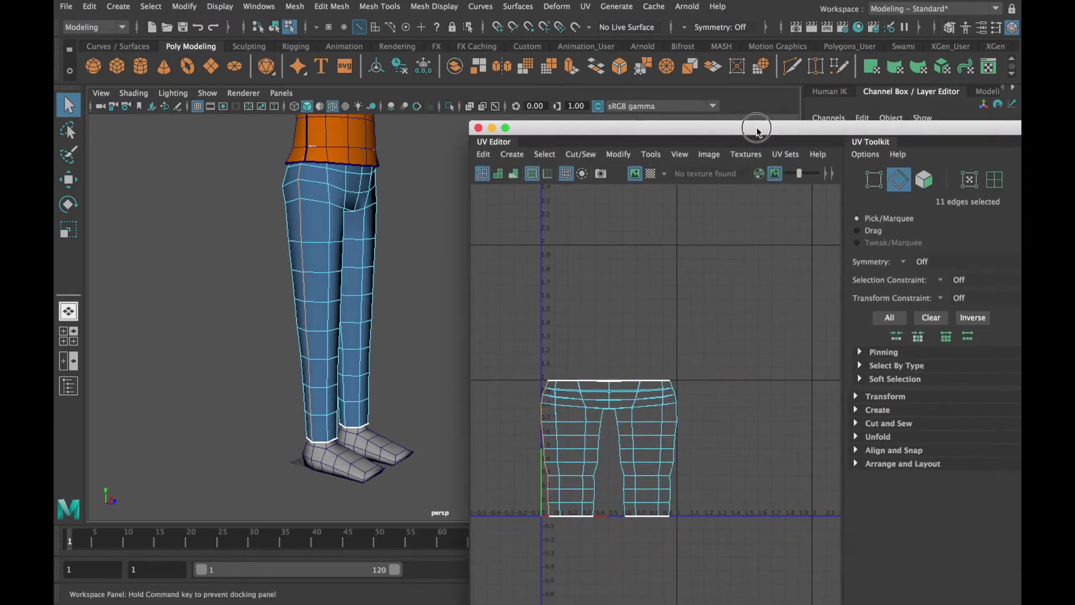
pyautogui.click(858, 424)
pyautogui.click(875, 459)
# Cut the UVs along the matching outer-side edge loop of the other trouser leg
pyautogui.keyDown('alt'); pyautogui.moveTo(386, 258); pyautogui.dragTo(236, 252); pyautogui.keyUp('alt')
pyautogui.keyDown('alt'); pyautogui.moveTo(386, 246); pyautogui.dragTo(278, 242, button='middle'); pyautogui.keyUp('alt')
pyautogui.keyDown('alt'); pyautogui.moveTo(278, 242); pyautogui.dragTo(319, 238, button='right'); pyautogui.keyUp('alt')
pyautogui.doubleClick(261, 197)
pyautogui.keyDown('alt'); pyautogui.moveTo(261, 197); pyautogui.dragTo(369, 235); pyautogui.keyUp('alt')
pyautogui.click(875, 459)
# Select the inseam edge loop of the trouser legs and cut the UVs along it to separate front from back
pyautogui.keyDown('alt'); pyautogui.moveTo(387, 294); pyautogui.dragTo(312, 276); pyautogui.keyUp('alt')
pyautogui.doubleClick(291, 347)
pyautogui.keyDown('alt'); pyautogui.moveTo(290, 348); pyautogui.dragTo(409, 368); pyautogui.keyUp('alt')
pyautogui.keyDown('alt'); pyautogui.moveTo(409, 367); pyautogui.dragTo(320, 252, button='right'); pyautogui.keyUp('alt')
pyautogui.keyDown('alt'); pyautogui.moveTo(426, 370); pyautogui.dragTo(384, 355); pyautogui.keyUp('alt')
pyautogui.keyDown('alt'); pyautogui.moveTo(384, 355); pyautogui.dragTo(269, 314, button='right'); pyautogui.keyUp('alt')
# Select all of the trousers' UVs in the UV Editor and unfold them
pyautogui.moveTo(658, 419); pyautogui.dragTo(709, 413, button='right')
pyautogui.moveTo(485, 312); pyautogui.dragTo(765, 548)
pyautogui.click(858, 422)
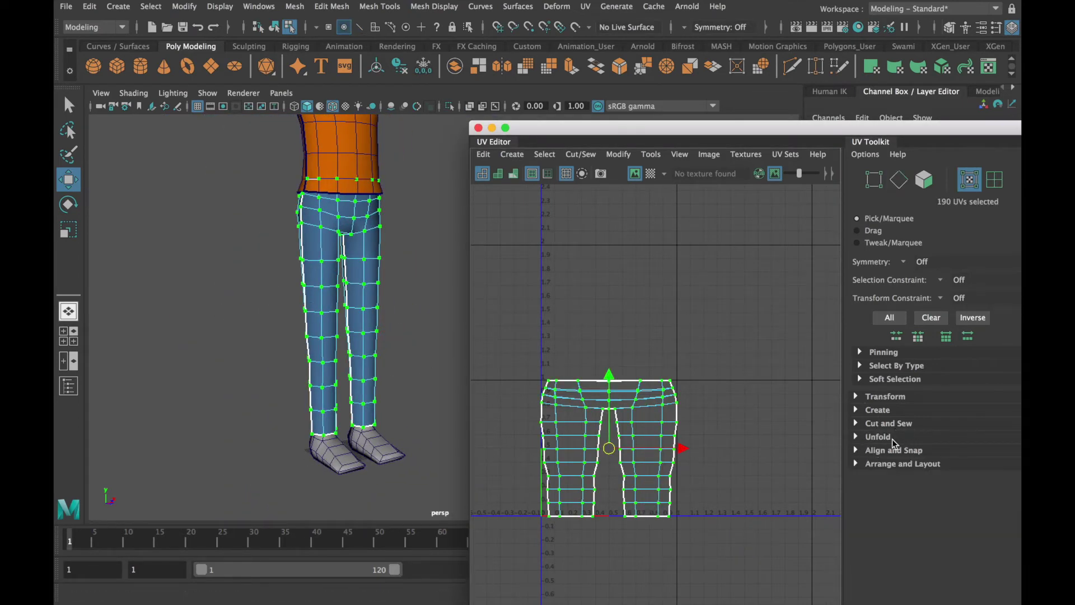
pyautogui.click(873, 436)
pyautogui.click(889, 471)
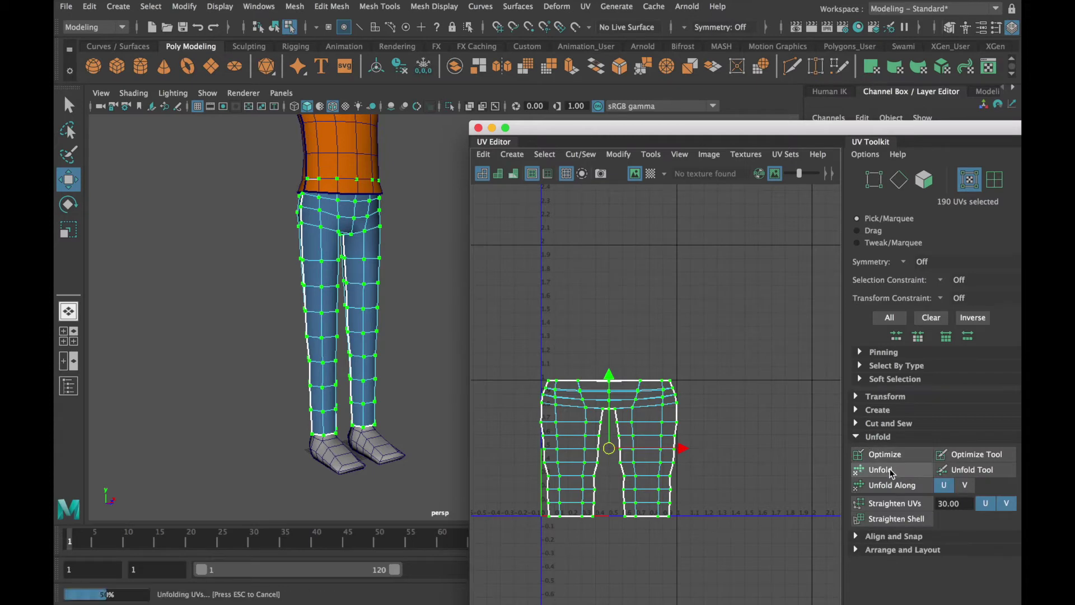
# Automatically lay out the unfolded trouser shells inside the 0–1 UV space
pyautogui.click(858, 436)
pyautogui.click(858, 464)
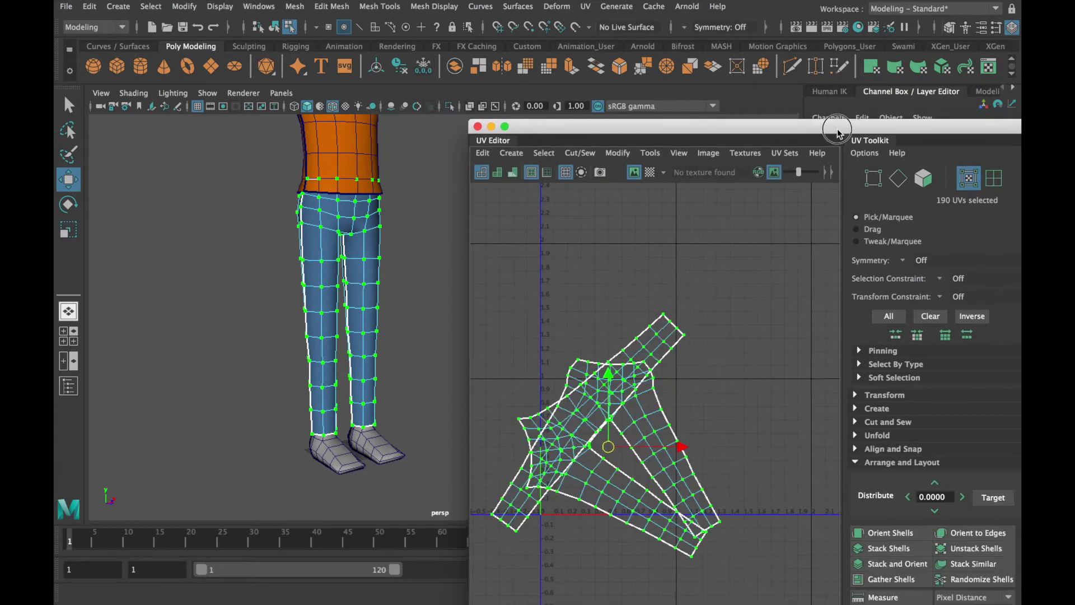
pyautogui.moveTo(834, 129); pyautogui.dragTo(814, 53)
pyautogui.click(871, 560)
pyautogui.scroll(4, 673, 421)
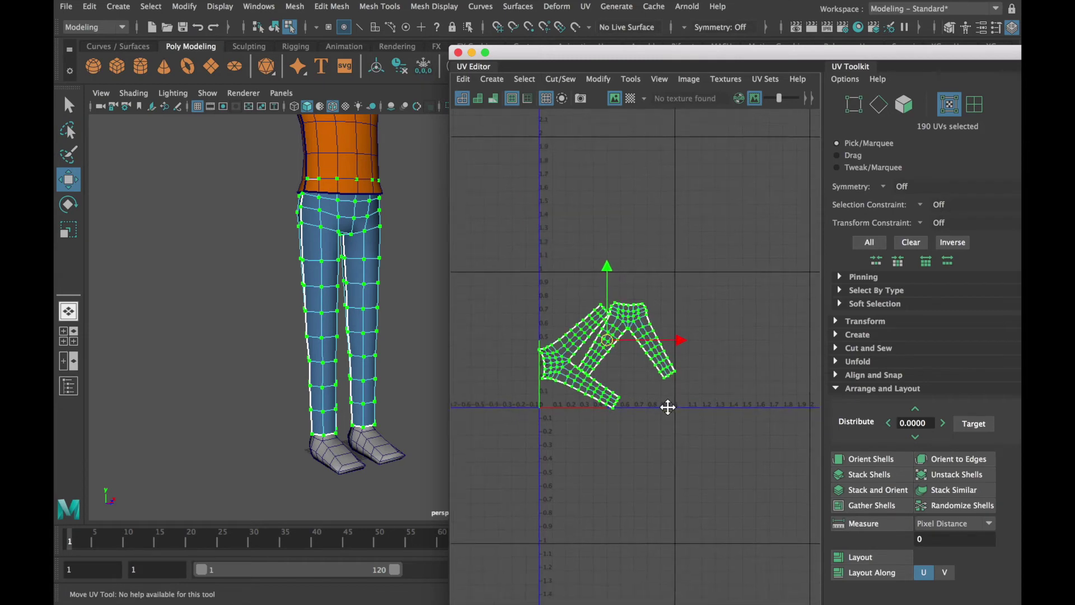
# Switch to UV shell selection and examine on the model which side of the trousers each shell covers
pyautogui.click(975, 105)
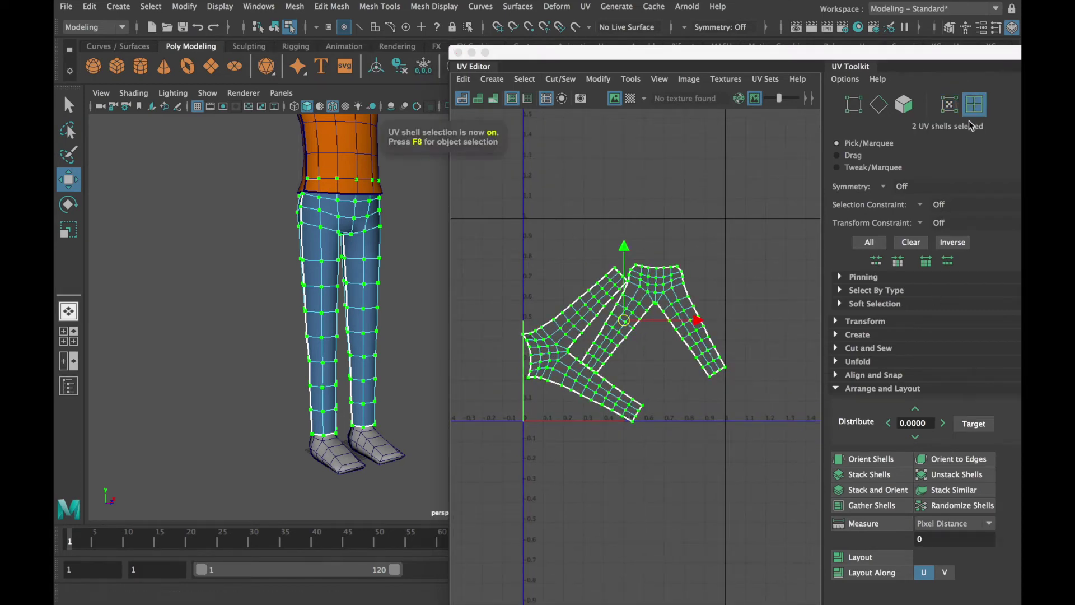
pyautogui.click(562, 334)
pyautogui.keyDown('alt'); pyautogui.moveTo(270, 344); pyautogui.dragTo(221, 324); pyautogui.keyUp('alt')
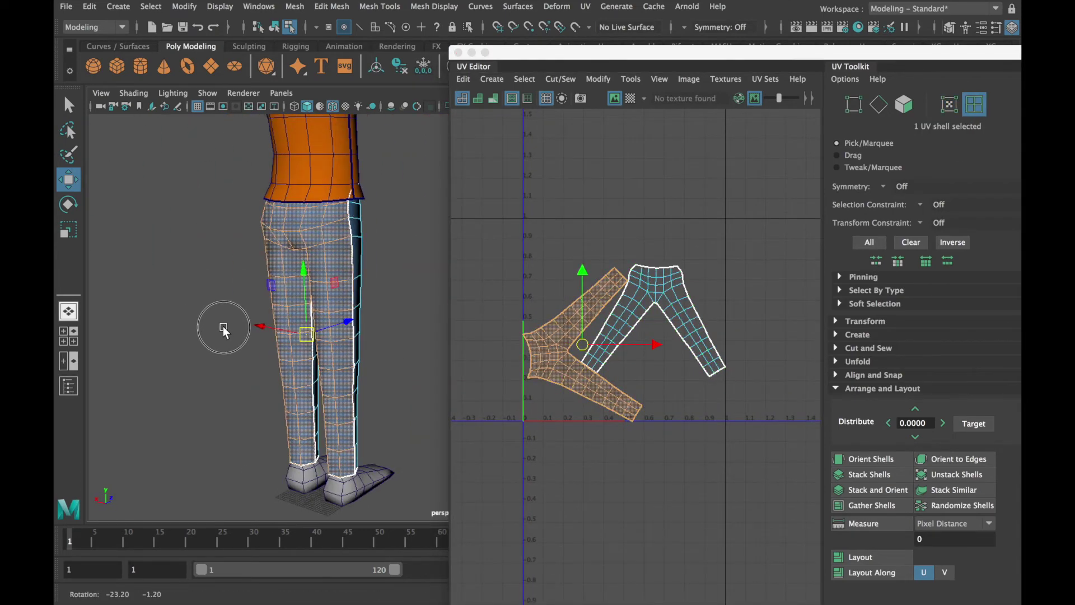
pyautogui.click(328, 325)
pyautogui.keyDown('alt'); pyautogui.moveTo(328, 323); pyautogui.dragTo(170, 317); pyautogui.keyUp('alt')
pyautogui.keyDown('alt'); pyautogui.moveTo(169, 317); pyautogui.dragTo(332, 332, button='right'); pyautogui.keyUp('alt')
pyautogui.keyDown('alt'); pyautogui.moveTo(331, 332); pyautogui.dragTo(309, 396, button='middle'); pyautogui.keyUp('alt')
# Move the front trouser shell toward the tile's upper left area, and rotate the back shell upright in the enlarged UV Editor
pyautogui.moveTo(670, 320); pyautogui.dragTo(637, 390)
pyautogui.click(573, 348)
pyautogui.press('e')
pyautogui.click(485, 52)
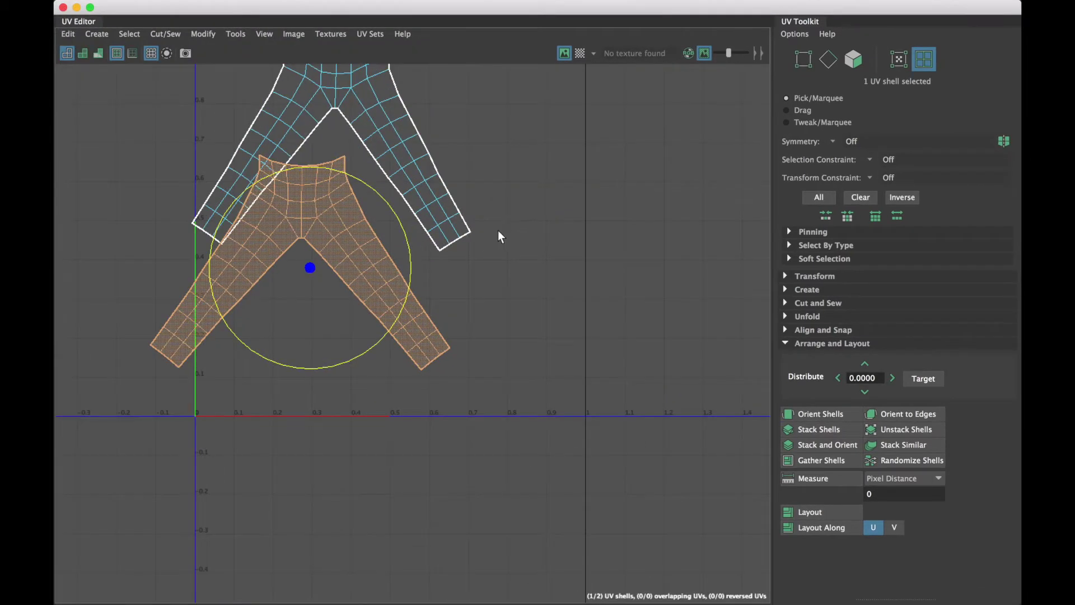
# Move the back trouser shell directly below the front shell within the 0–1 tile
pyautogui.scroll(-2, 569, 336)
pyautogui.scroll(3, 408, 321)
pyautogui.press('w')
pyautogui.moveTo(379, 372); pyautogui.dragTo(422, 390)
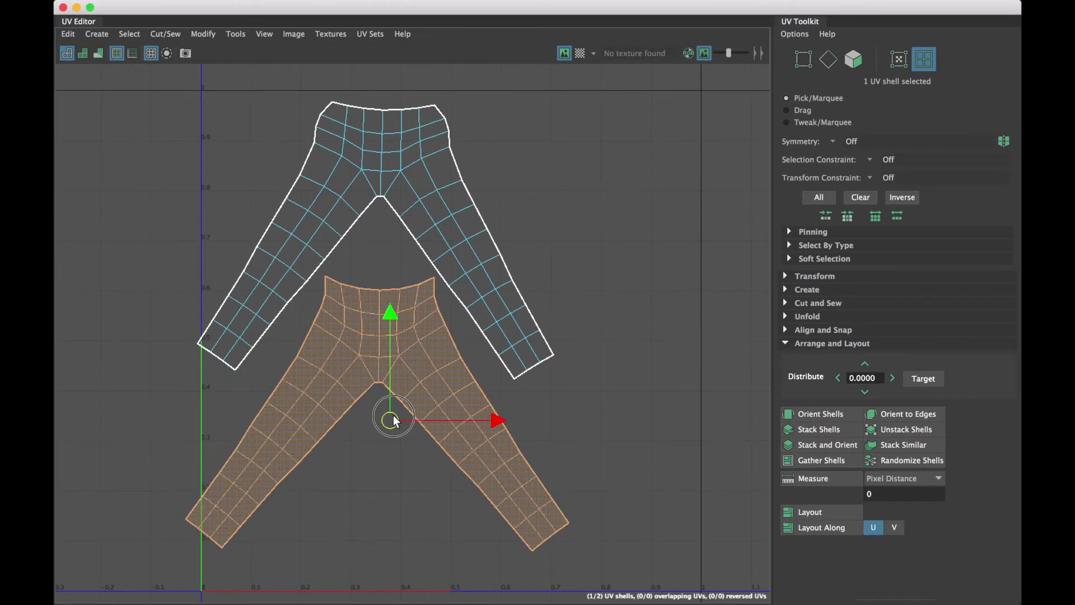
# Select both trouser shells together, enlarge them slightly and centre them within the 0–1 tile
pyautogui.keyDown('alt'); pyautogui.moveTo(413, 348); pyautogui.dragTo(144, 103, button='right'); pyautogui.keyUp('alt')
pyautogui.keyDown('shift'); pyautogui.click(492, 329); pyautogui.keyUp('shift')
pyautogui.moveTo(492, 329); pyautogui.dragTo(566, 339)
pyautogui.press('r')
pyautogui.moveTo(462, 339); pyautogui.dragTo(472, 340)
pyautogui.press('w')
pyautogui.moveTo(461, 235); pyautogui.dragTo(460, 242)
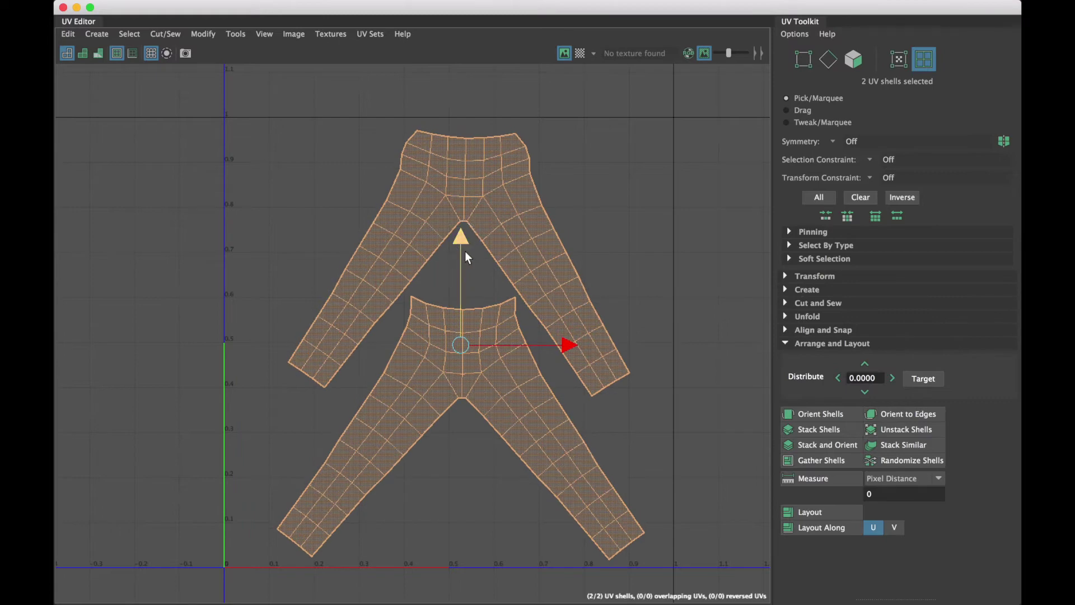
# Close the UV Editor, return the trousers to object mode and deselect them, bringing the whole character into view
pyautogui.click(64, 9)
pyautogui.keyDown('alt'); pyautogui.moveTo(314, 193); pyautogui.dragTo(411, 241, button='middle'); pyautogui.keyUp('alt')
pyautogui.moveTo(449, 294); pyautogui.dragTo(505, 204, button='right')
pyautogui.click(563, 295)
pyautogui.keyDown('alt'); pyautogui.moveTo(563, 295); pyautogui.dragTo(772, 318); pyautogui.keyUp('alt')
pyautogui.keyDown('alt'); pyautogui.moveTo(769, 317); pyautogui.dragTo(389, 343, button='right'); pyautogui.keyUp('alt')
# Reopen the UV Editor beside the model and compare the shirt's UV layout with the trousers' layout, closing the editor when done
pyautogui.click(585, 6)
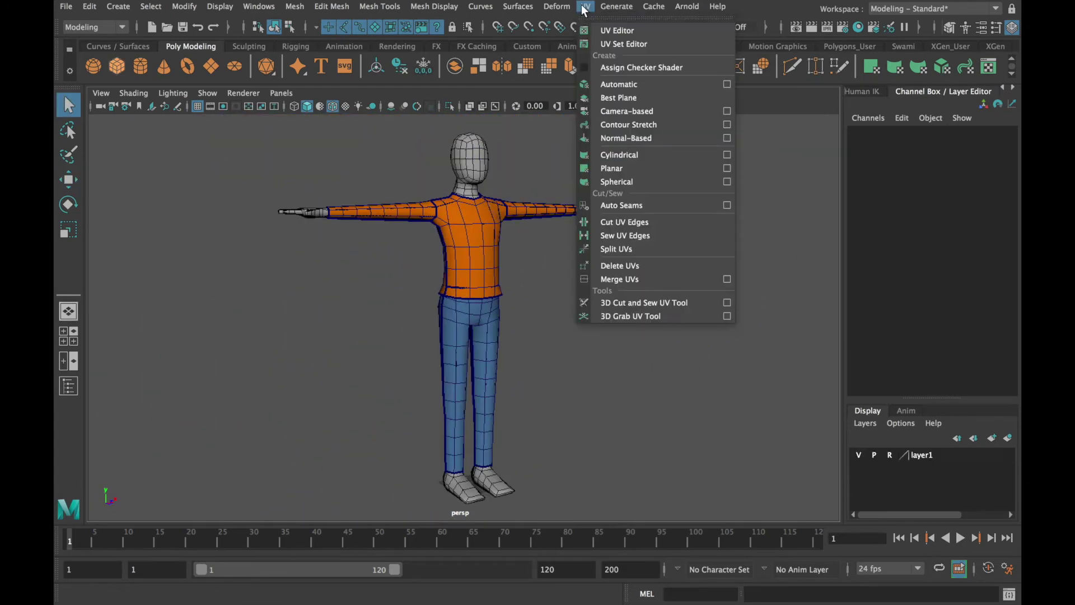
pyautogui.click(605, 30)
pyautogui.moveTo(571, 93); pyautogui.dragTo(741, 95)
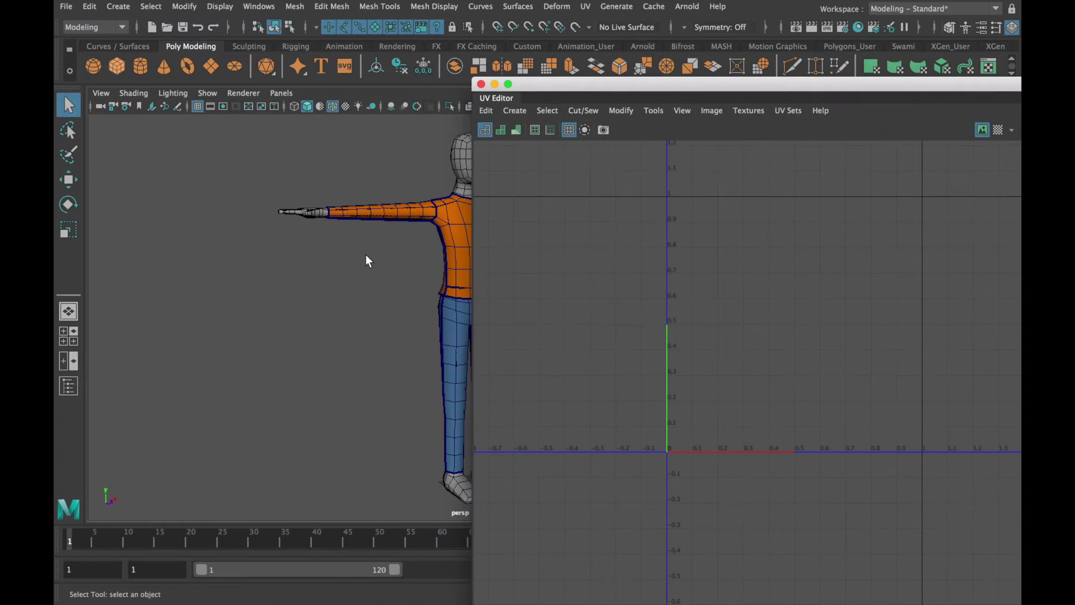
pyautogui.keyDown('alt'); pyautogui.moveTo(365, 254); pyautogui.dragTo(203, 239, button='middle'); pyautogui.keyUp('alt')
pyautogui.click(275, 221)
pyautogui.keyDown('alt'); pyautogui.moveTo(275, 221); pyautogui.dragTo(293, 240); pyautogui.keyUp('alt')
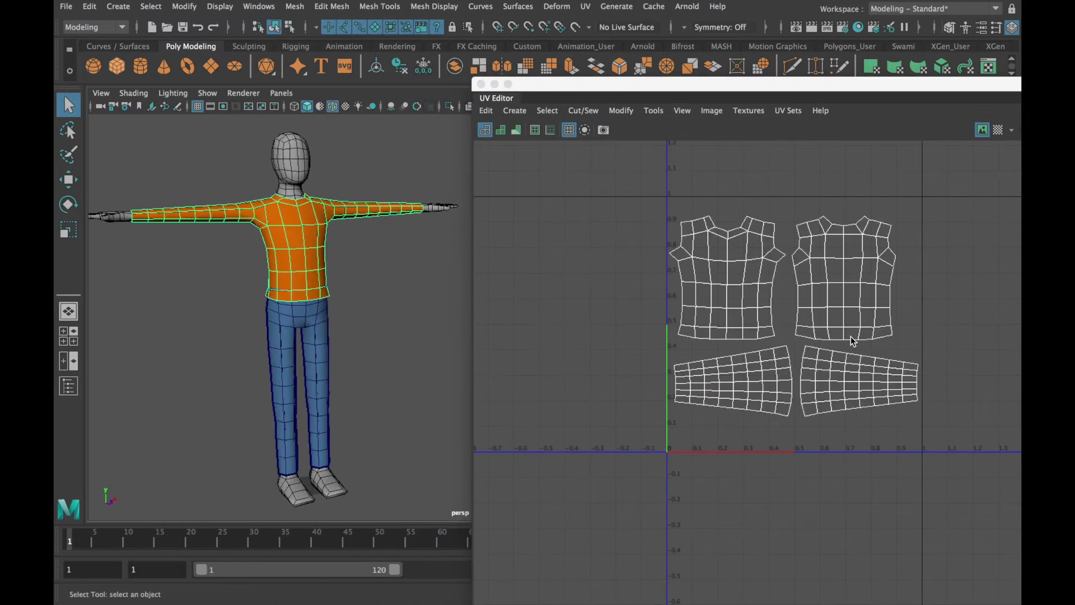
pyautogui.click(327, 338)
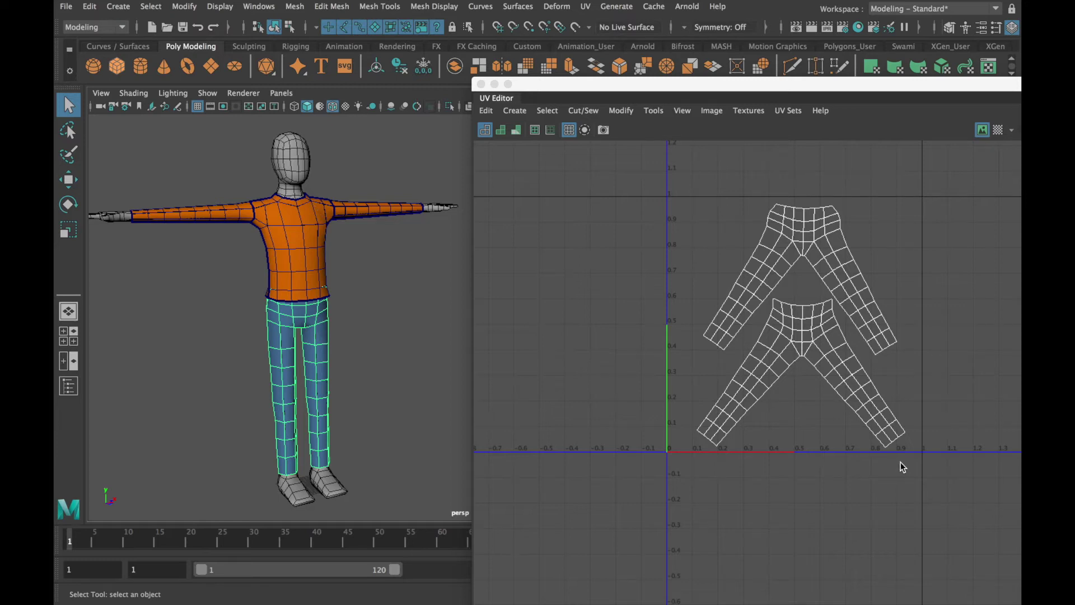
pyautogui.click(481, 84)
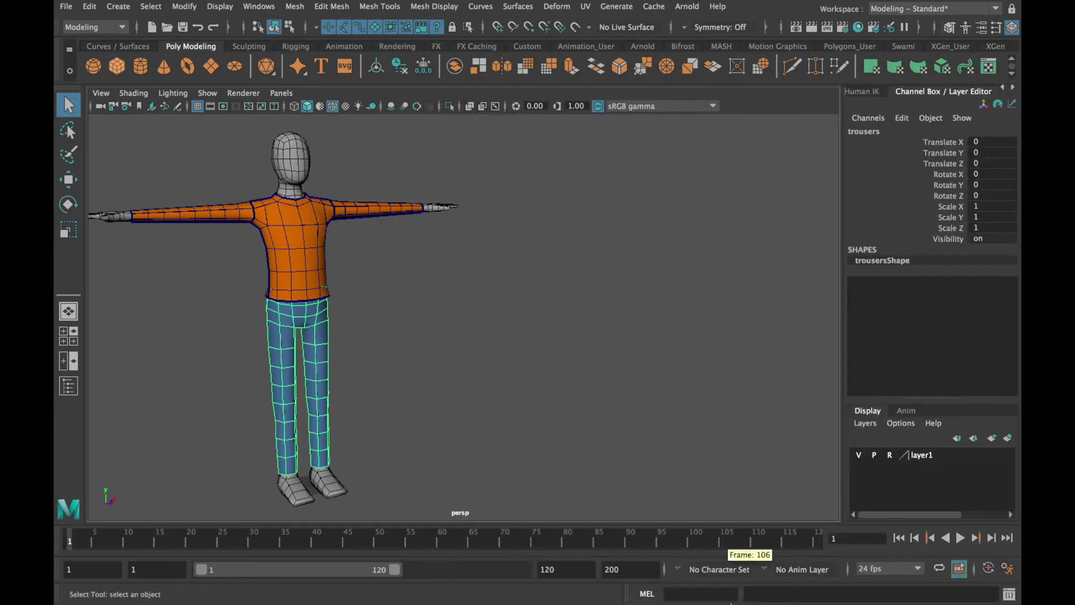
# Switch to the Finder window of the phone_textures folder, enlarge it and preview each fabric photo
pyautogui.moveTo(787, 603)
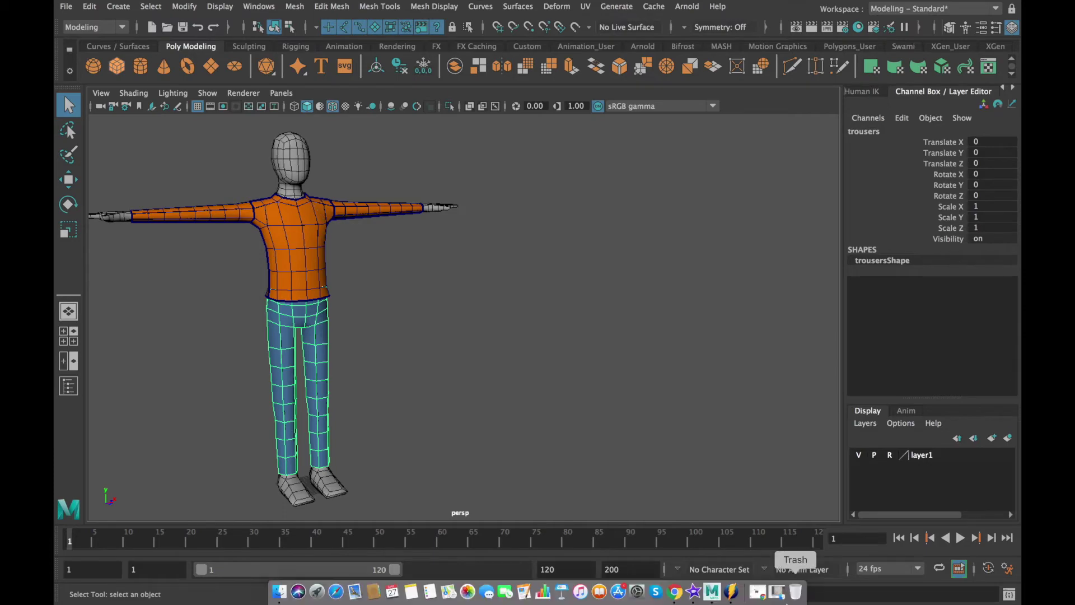
pyautogui.click(778, 595)
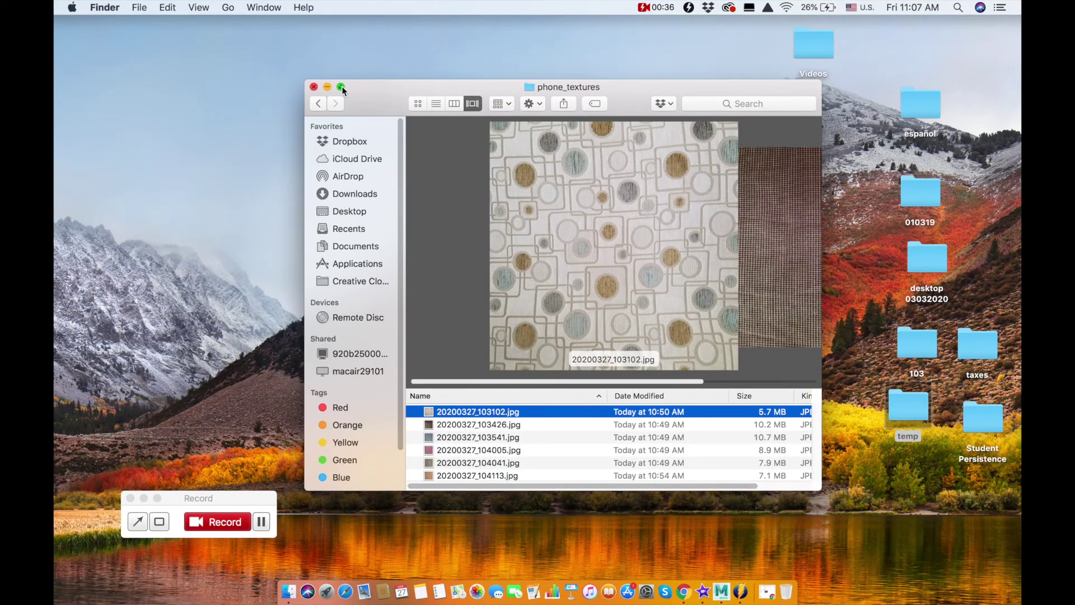
pyautogui.click(342, 86)
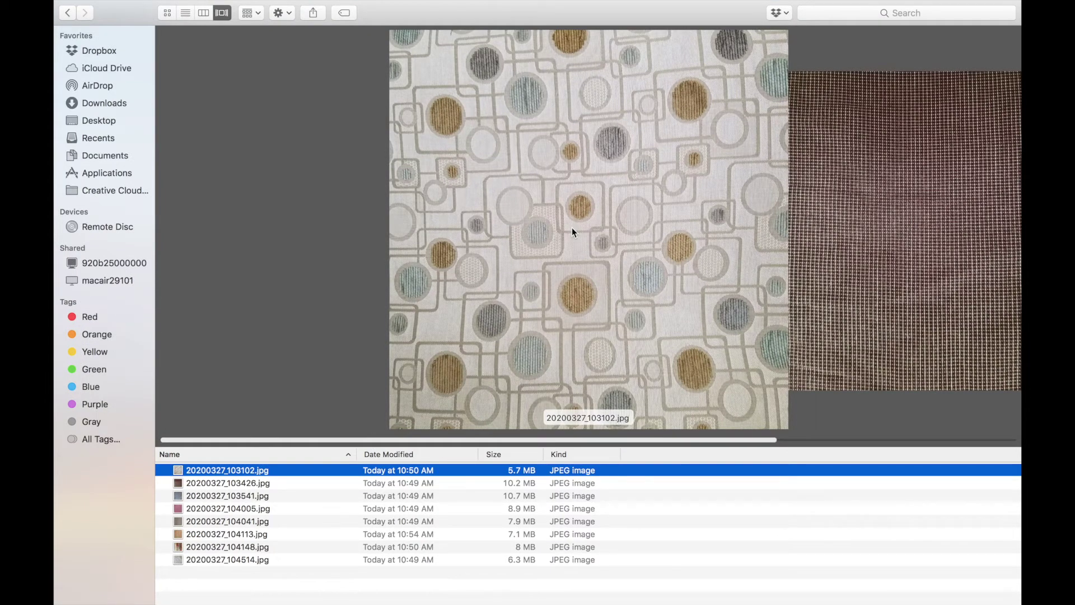
pyautogui.click(254, 483)
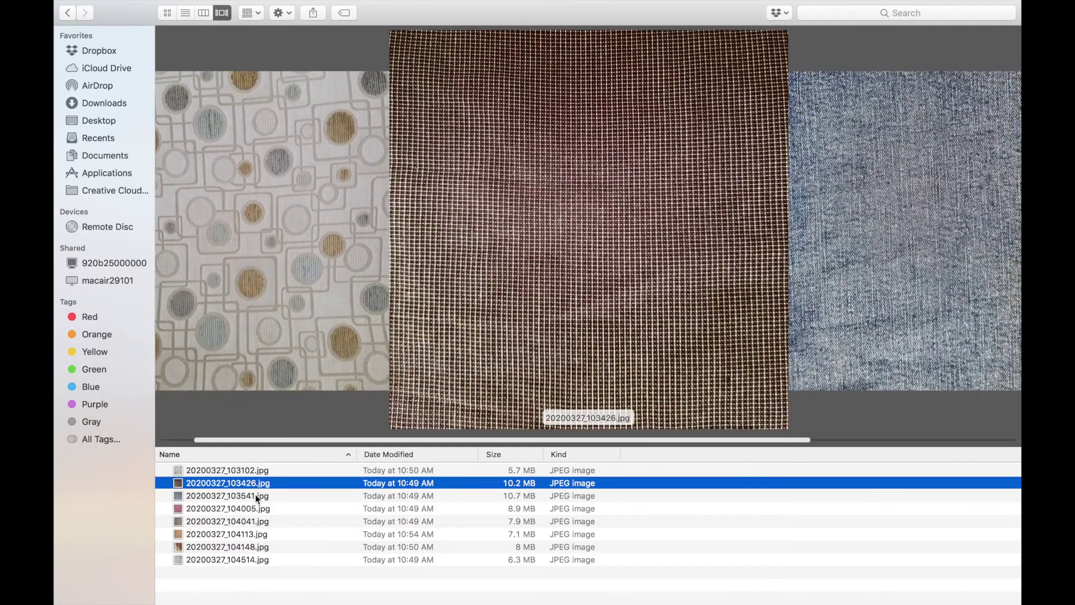
pyautogui.click(255, 496)
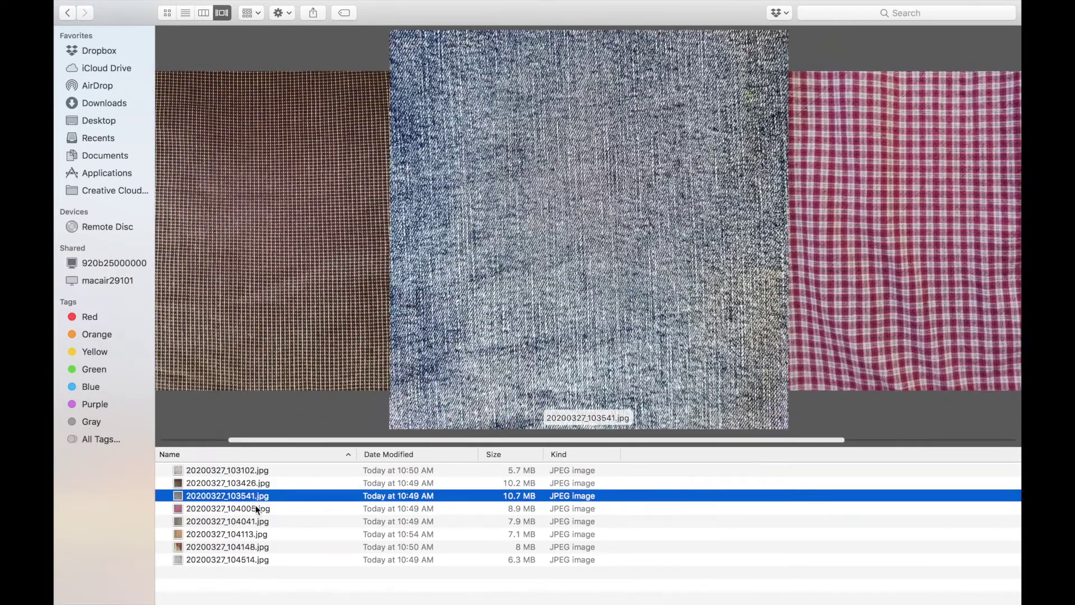
pyautogui.click(255, 509)
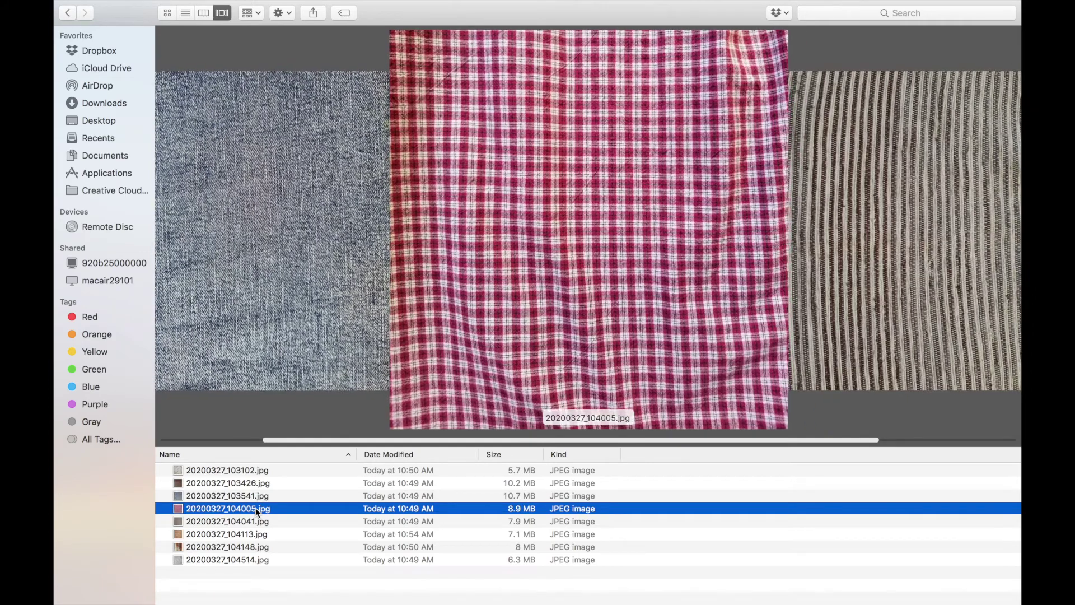
pyautogui.click(255, 522)
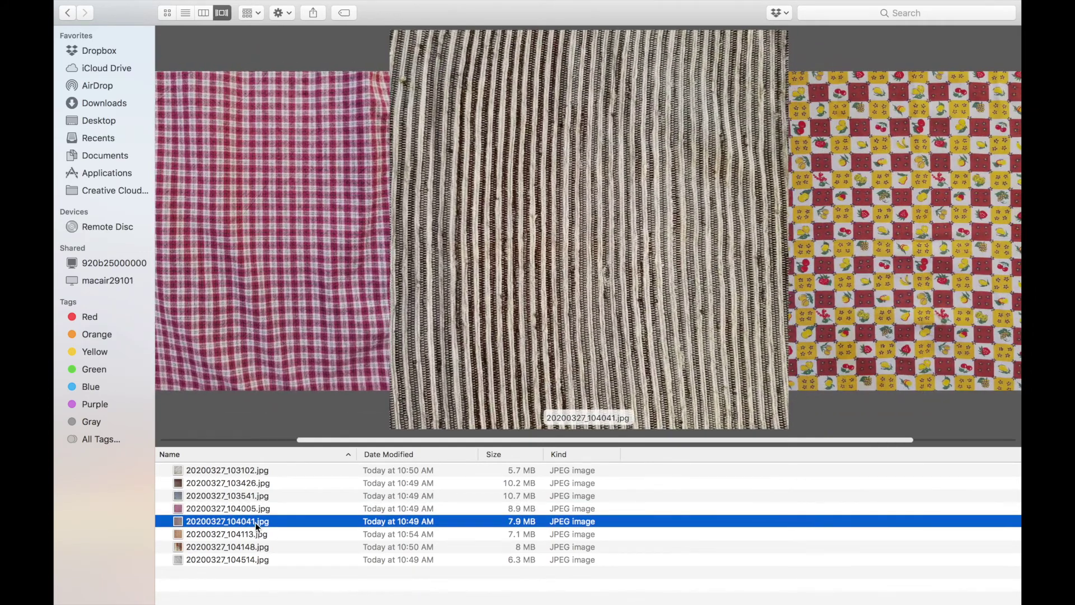
pyautogui.click(254, 533)
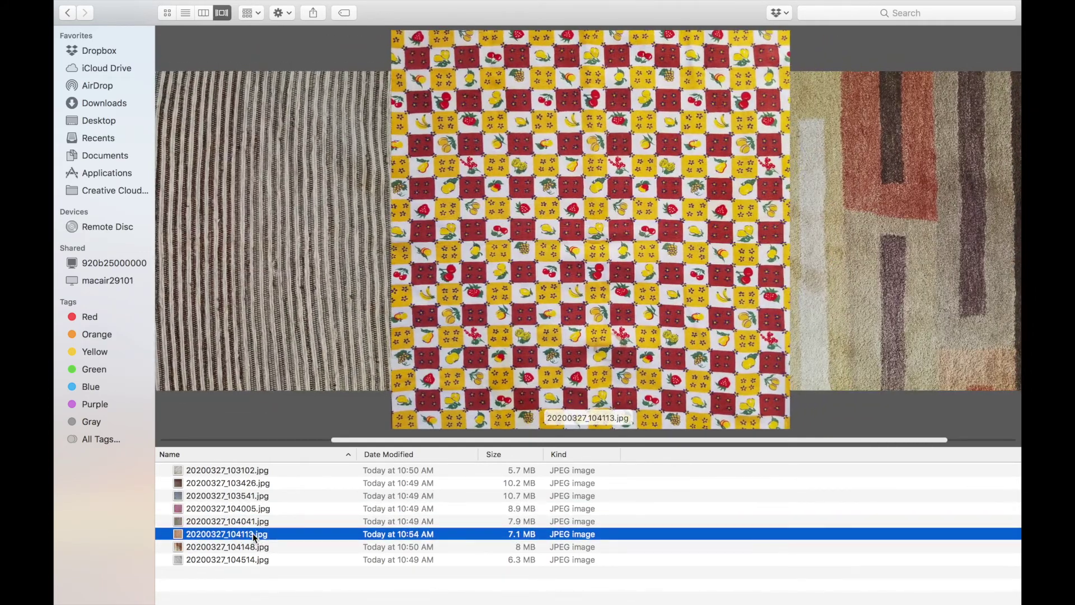
pyautogui.click(253, 547)
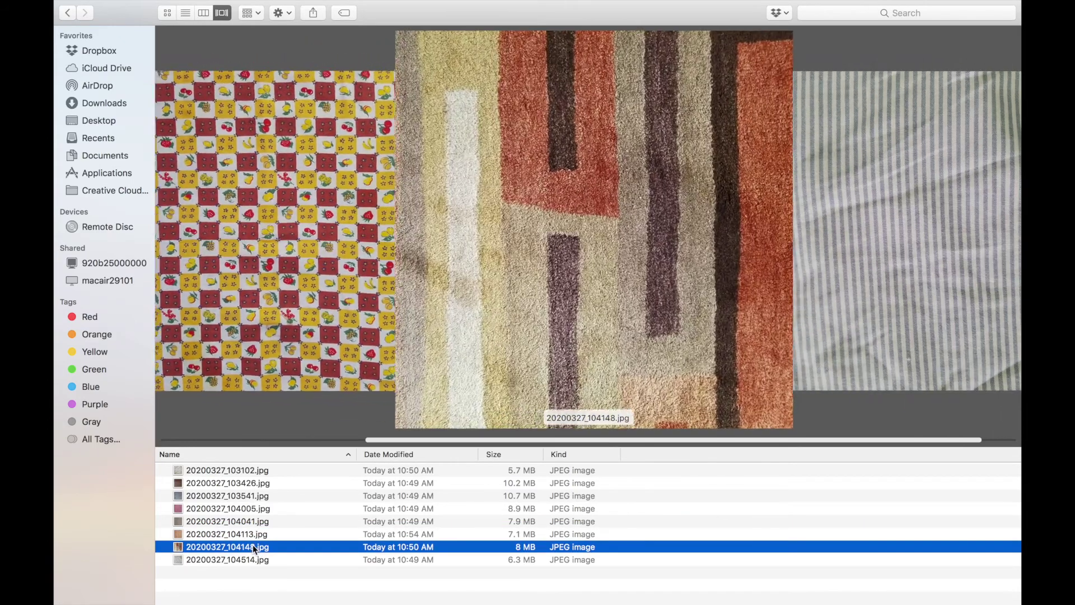
pyautogui.click(252, 559)
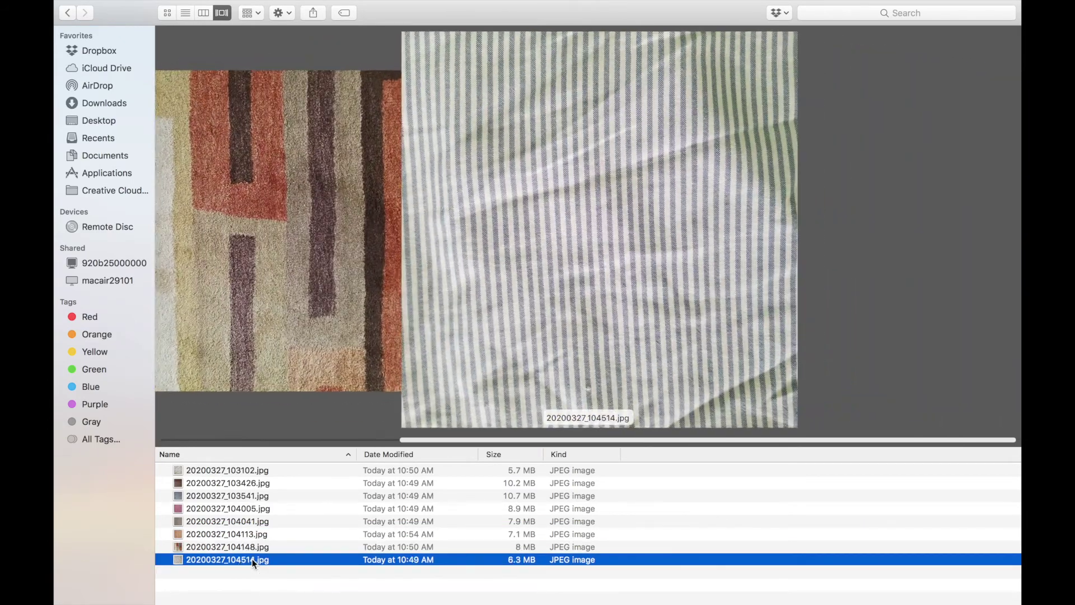
pyautogui.click(262, 473)
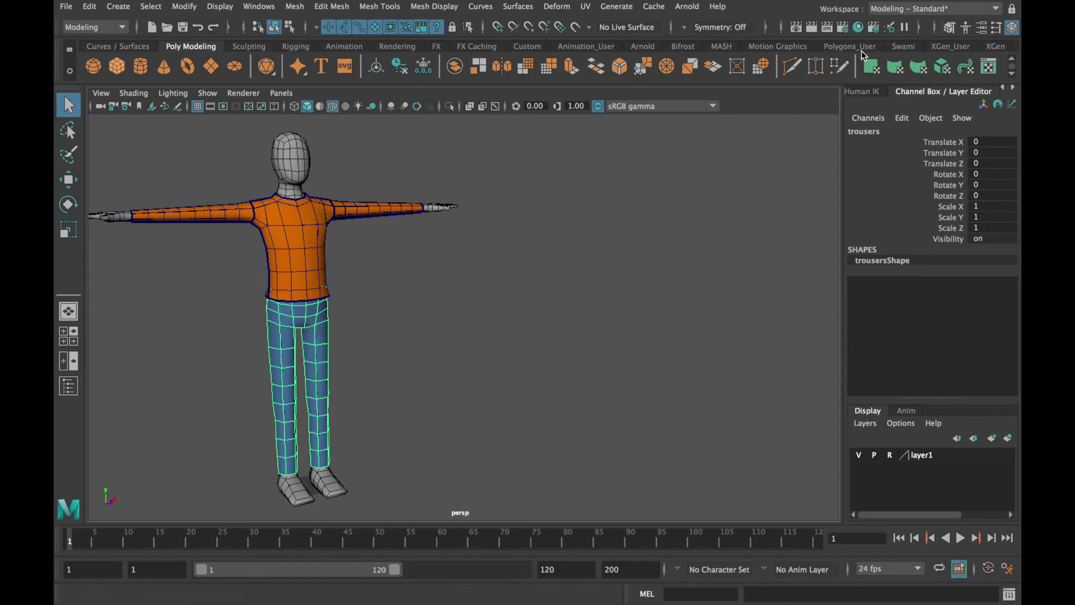
# Open the Hypershade in Maya, select the JeansMat material, minimise the Hypershade and show the material's attributes
pyautogui.click(859, 28)
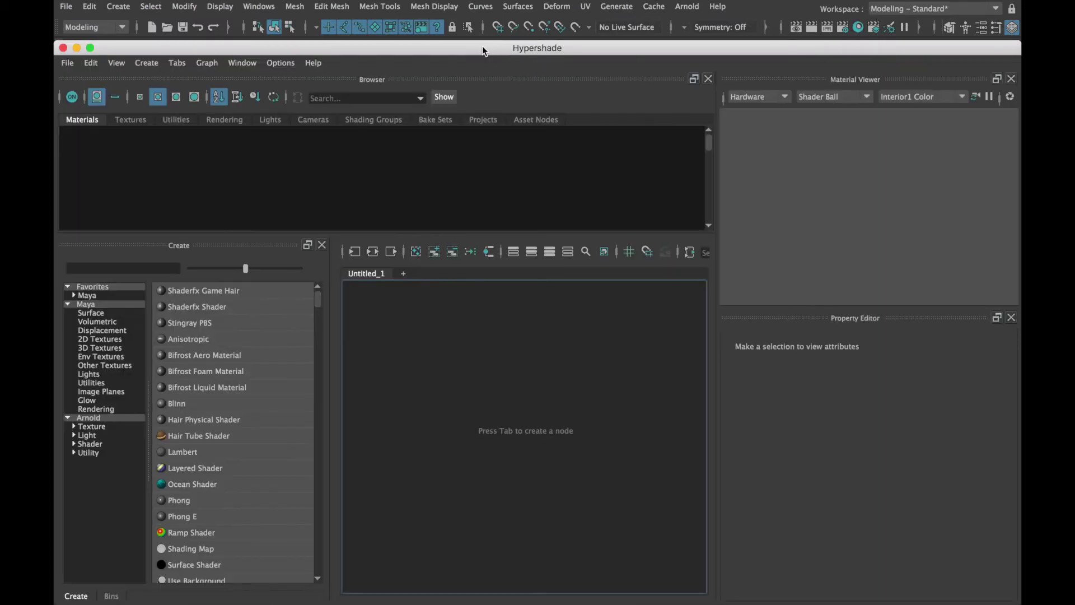
pyautogui.moveTo(498, 48); pyautogui.dragTo(726, 226)
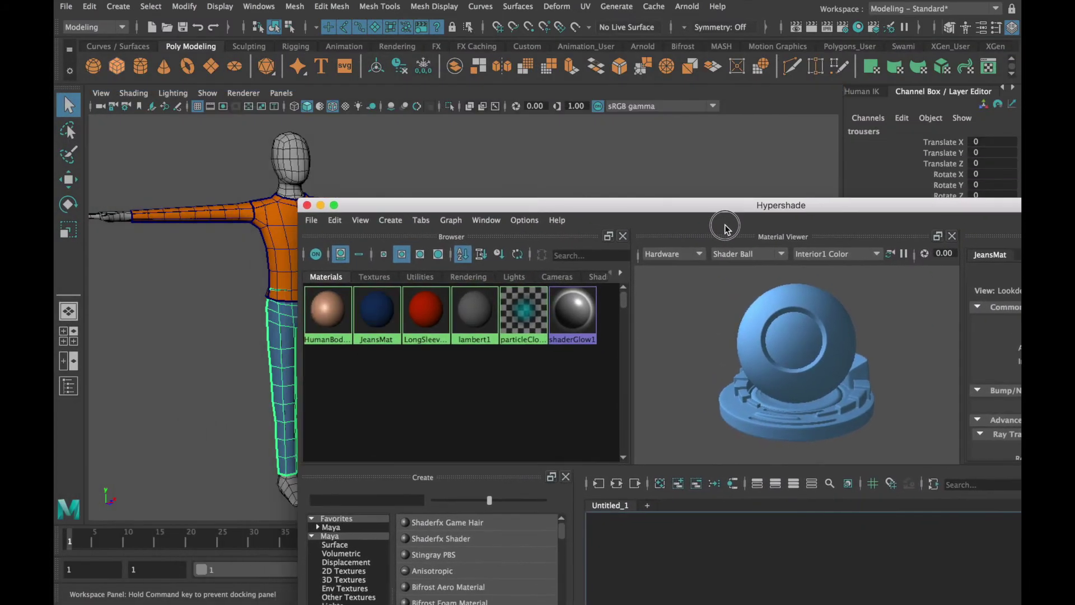
pyautogui.click(376, 313)
pyautogui.click(321, 205)
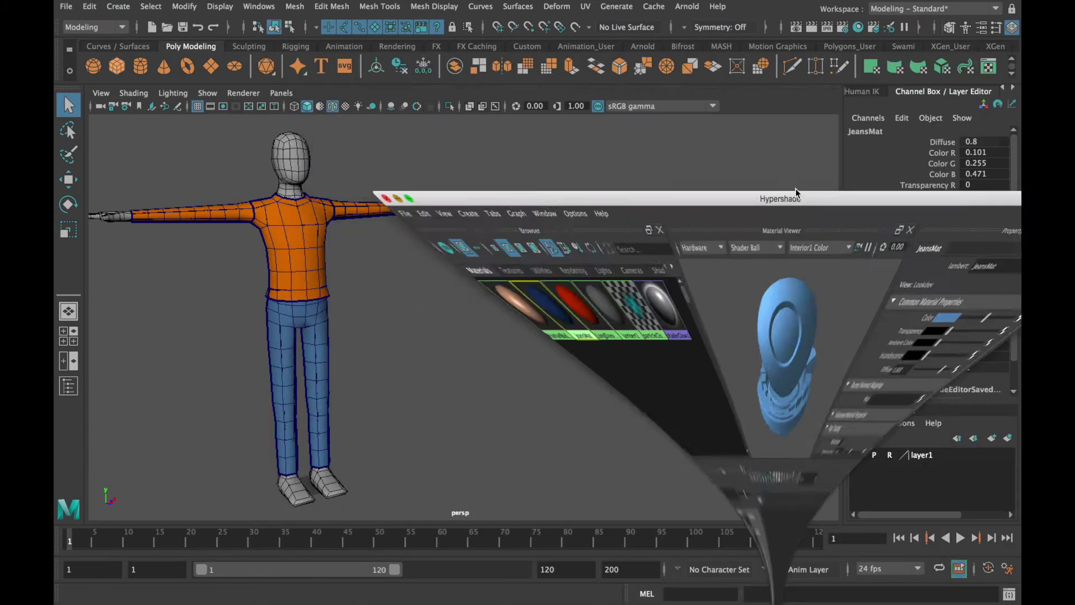
pyautogui.moveTo(842, 201); pyautogui.dragTo(778, 202)
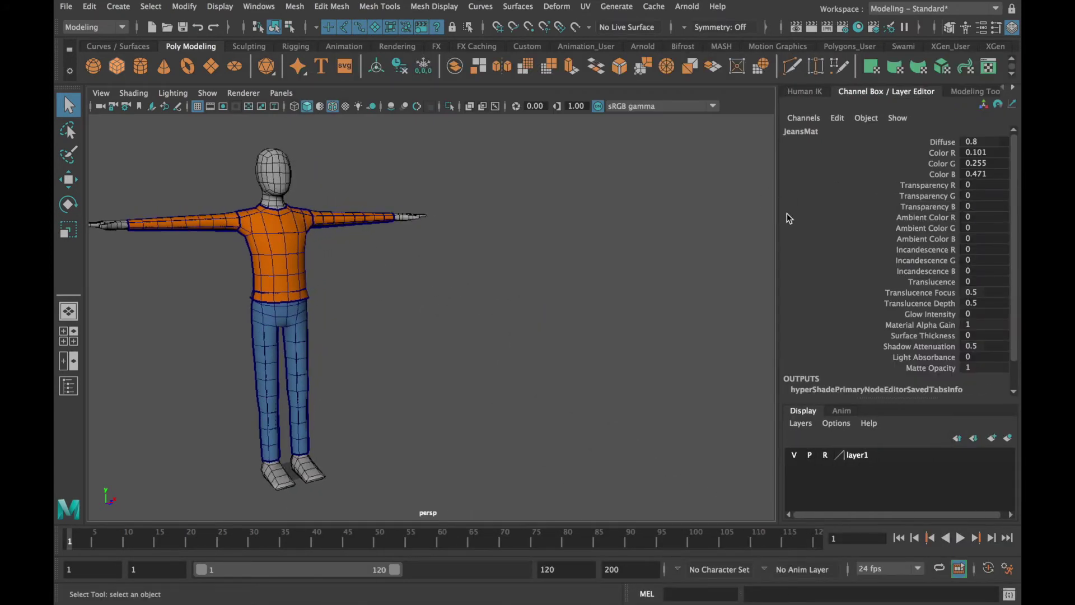
pyautogui.hotkey('ctrl', 'a')
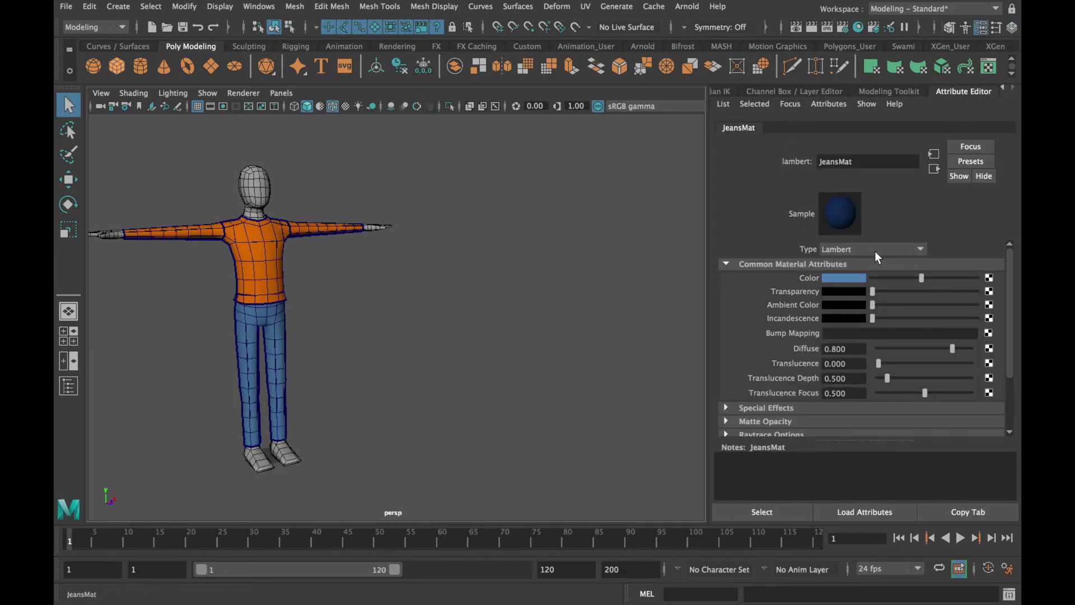
# Connect a File texture to JeansMat's Color and load 20200327_104113.jpg as its image
pyautogui.click(989, 278)
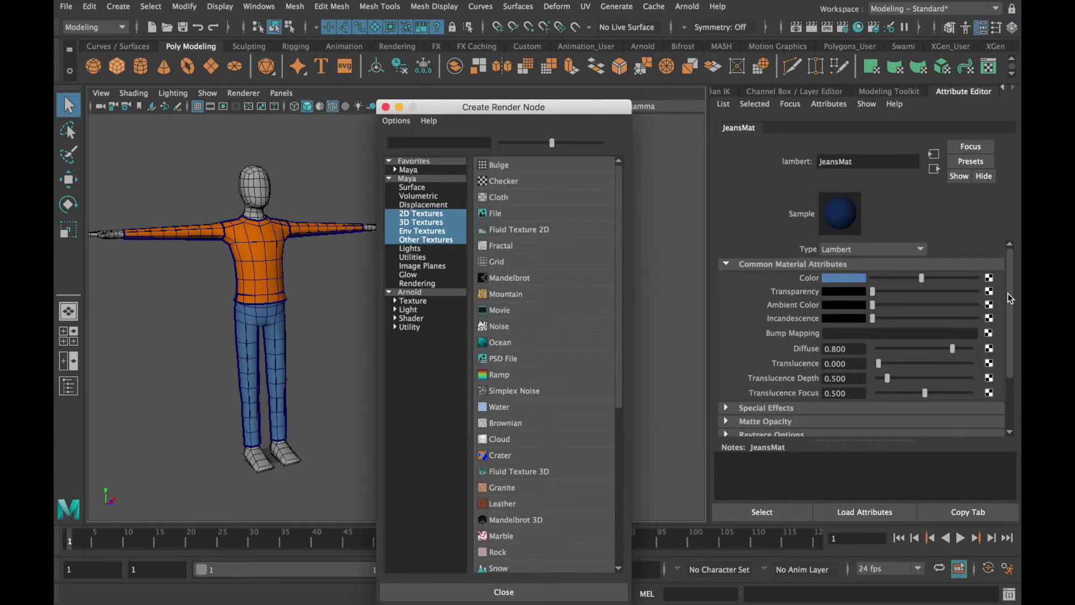
pyautogui.click(489, 212)
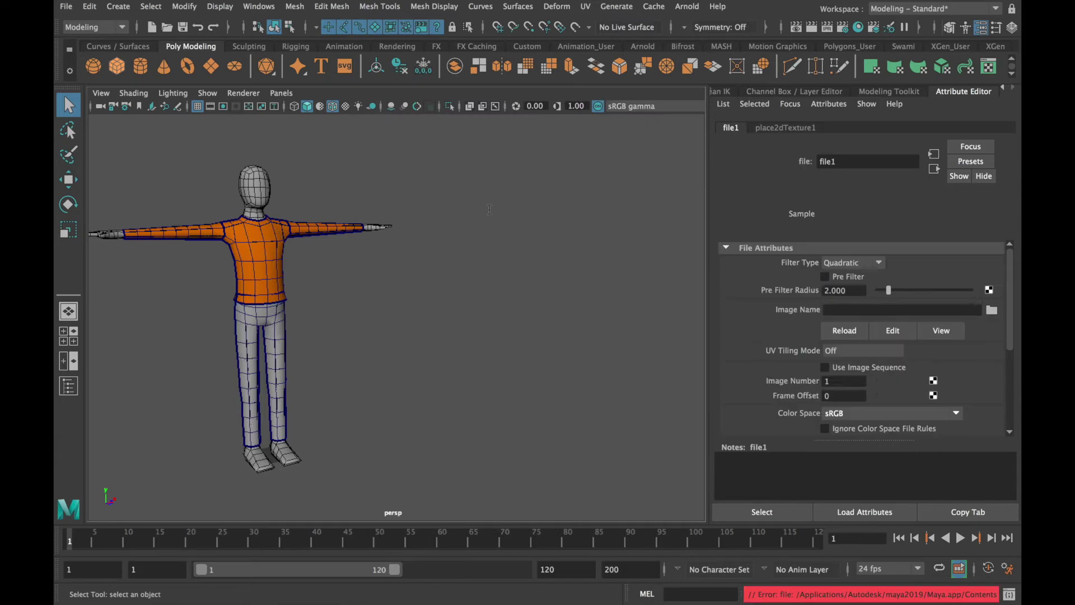
pyautogui.click(992, 311)
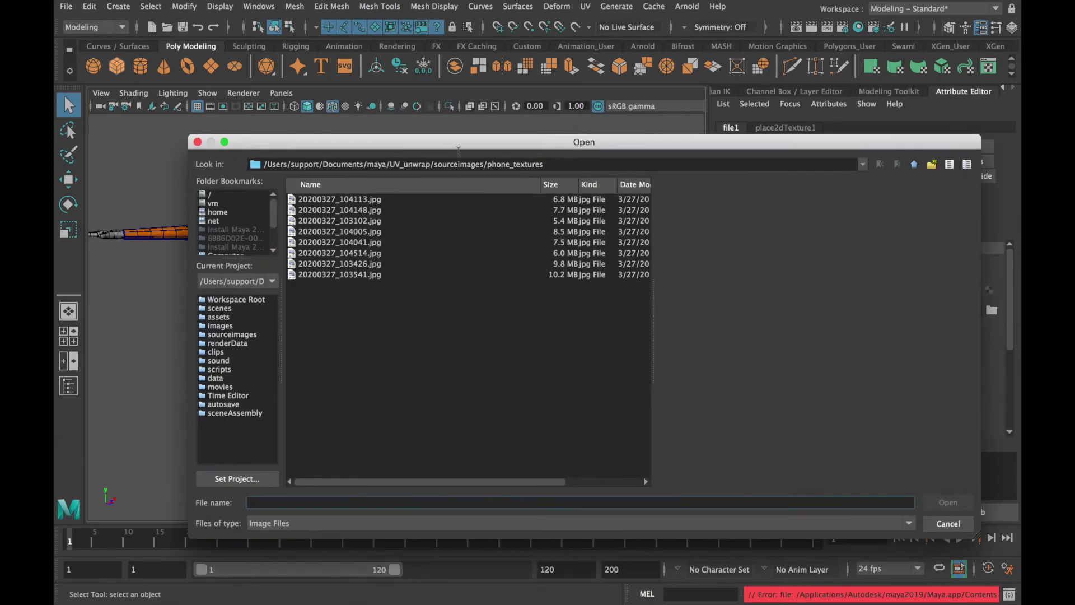
pyautogui.moveTo(371, 144); pyautogui.dragTo(597, 149)
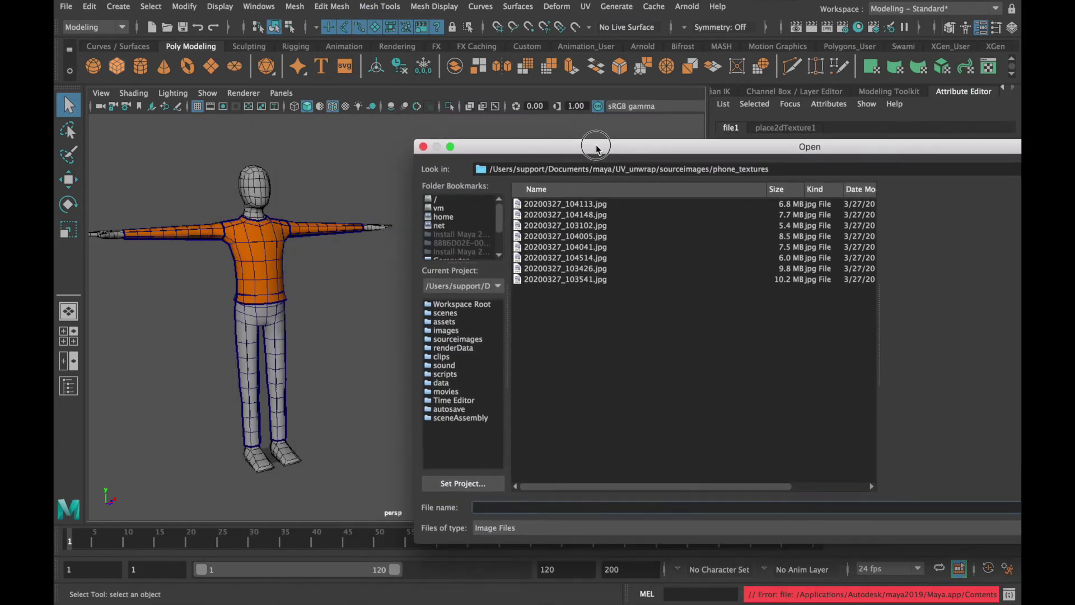
pyautogui.click(569, 204)
pyautogui.moveTo(894, 155); pyautogui.dragTo(661, 125)
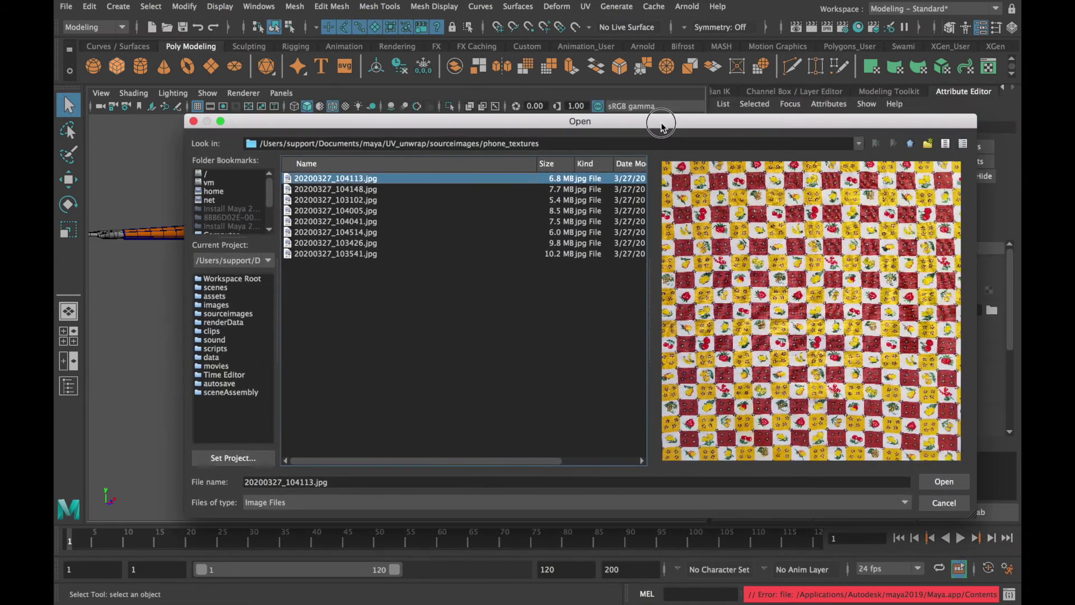
pyautogui.click(946, 483)
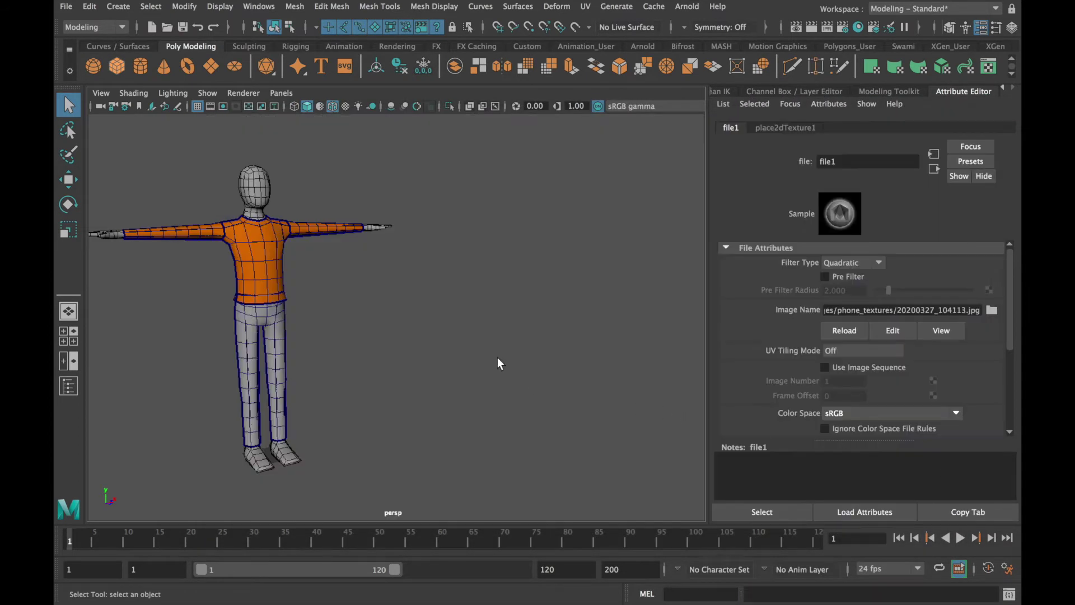
# Examine how the fruit-patterned fabric wraps around the trousers from several angles, including the side seams
pyautogui.keyDown('alt'); pyautogui.moveTo(471, 364); pyautogui.dragTo(508, 297); pyautogui.keyUp('alt')
pyautogui.keyDown('alt'); pyautogui.moveTo(297, 300); pyautogui.dragTo(630, 298); pyautogui.keyUp('alt')
pyautogui.keyDown('alt'); pyautogui.moveTo(383, 312); pyautogui.dragTo(551, 320, button='right'); pyautogui.keyUp('alt')
pyautogui.keyDown('alt'); pyautogui.moveTo(488, 283); pyautogui.dragTo(510, 342, button='middle'); pyautogui.keyUp('alt')
pyautogui.keyDown('alt'); pyautogui.moveTo(416, 317); pyautogui.dragTo(290, 315); pyautogui.keyUp('alt')
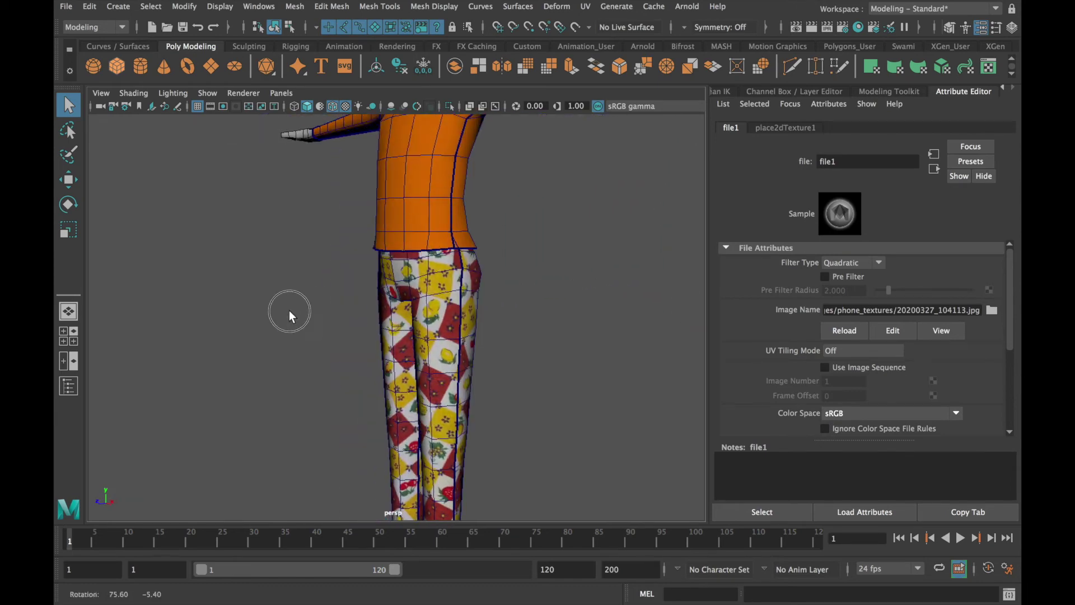
pyautogui.keyDown('alt'); pyautogui.moveTo(518, 276); pyautogui.dragTo(305, 271, button='right'); pyautogui.keyUp('alt')
pyautogui.keyDown('alt'); pyautogui.moveTo(305, 271); pyautogui.dragTo(463, 287); pyautogui.keyUp('alt')
pyautogui.keyDown('alt'); pyautogui.moveTo(463, 287); pyautogui.dragTo(468, 291, button='right'); pyautogui.keyUp('alt')
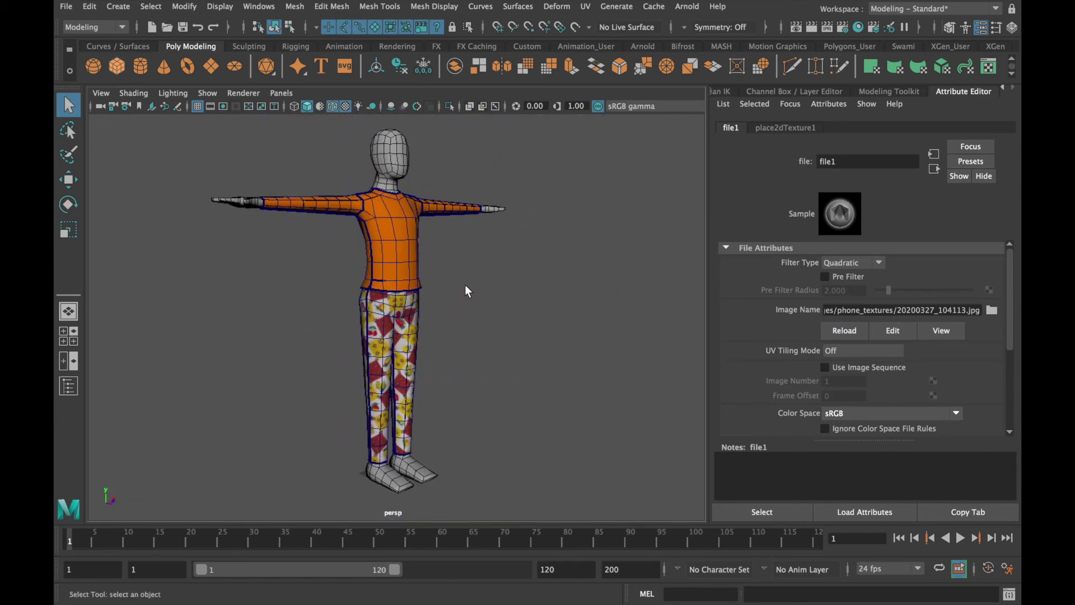
# Replace the trousers' texture image with 20200327_104148.jpg and look it over on the model
pyautogui.click(993, 311)
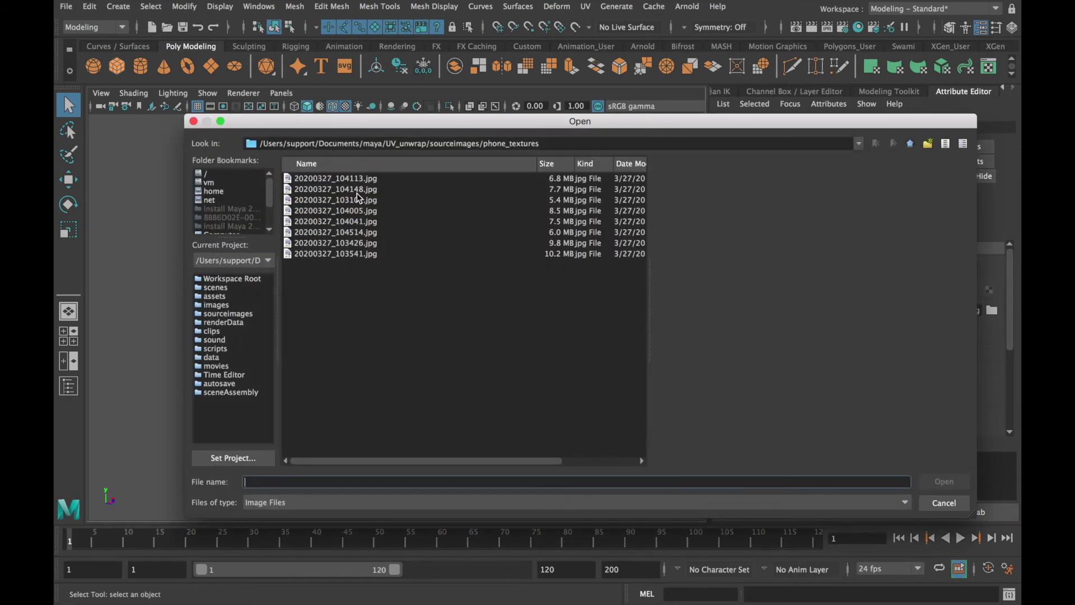
pyautogui.click(355, 191)
pyautogui.click(944, 482)
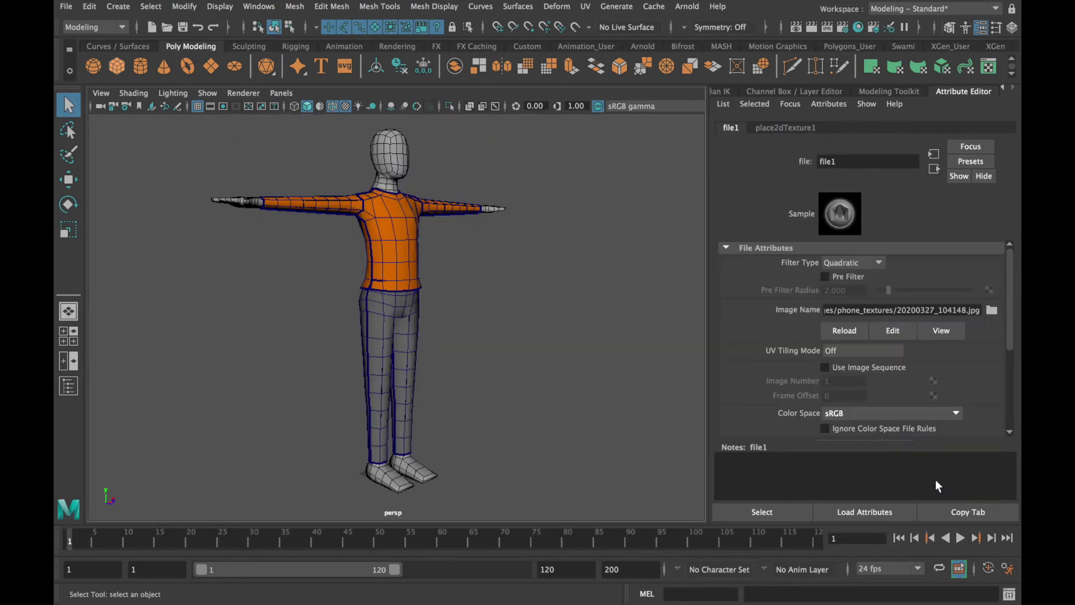
pyautogui.keyDown('alt'); pyautogui.moveTo(451, 320); pyautogui.dragTo(611, 295); pyautogui.keyUp('alt')
# Preview the other fabric photos and load 20200327_103541.jpg, the denim, as the trousers' texture image
pyautogui.click(991, 311)
pyautogui.click(332, 201)
pyautogui.click(361, 212)
pyautogui.click(365, 223)
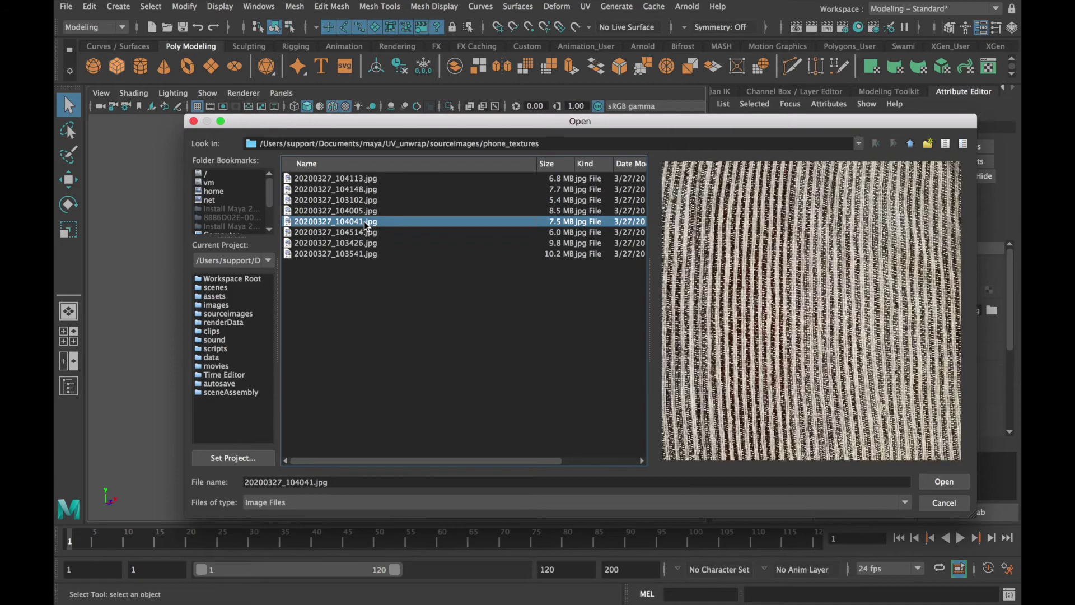
pyautogui.click(367, 234)
pyautogui.click(371, 243)
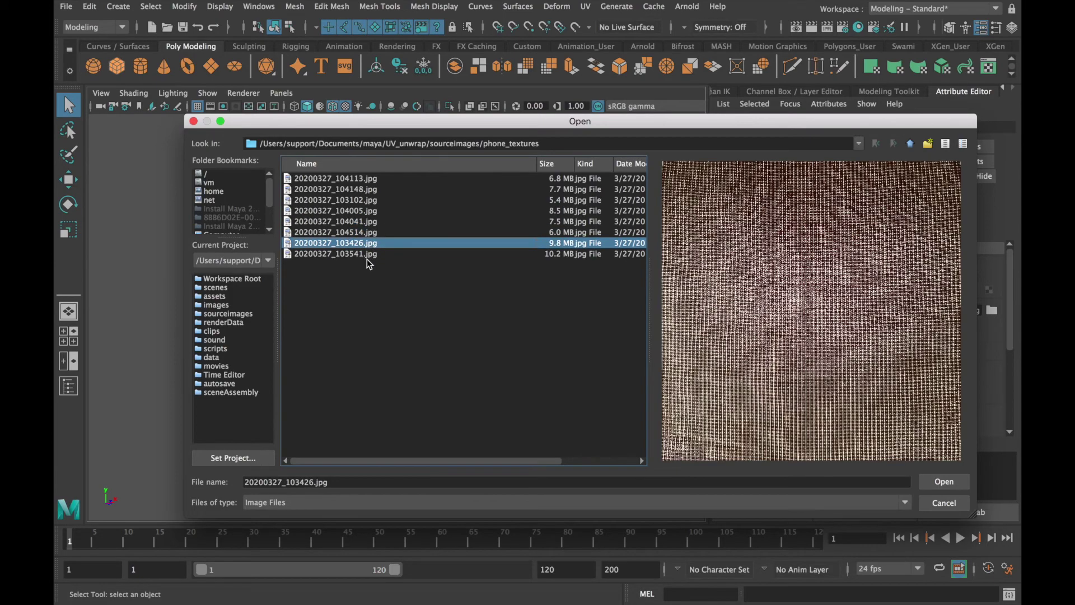
pyautogui.click(367, 255)
pyautogui.click(944, 481)
# Inspect the denim texture on the trousers up close and around the character
pyautogui.keyDown('alt'); pyautogui.moveTo(211, 300); pyautogui.dragTo(487, 312, button='right'); pyautogui.keyUp('alt')
pyautogui.keyDown('alt'); pyautogui.moveTo(487, 312); pyautogui.dragTo(314, 288); pyautogui.keyUp('alt')
pyautogui.keyDown('alt'); pyautogui.moveTo(314, 281); pyautogui.dragTo(331, 247, button='right'); pyautogui.keyUp('alt')
pyautogui.keyDown('alt'); pyautogui.moveTo(331, 248); pyautogui.dragTo(343, 213); pyautogui.keyUp('alt')
pyautogui.keyDown('alt'); pyautogui.moveTo(343, 213); pyautogui.dragTo(332, 221, button='middle'); pyautogui.keyUp('alt')
pyautogui.keyDown('alt'); pyautogui.moveTo(332, 220); pyautogui.dragTo(335, 226); pyautogui.keyUp('alt')
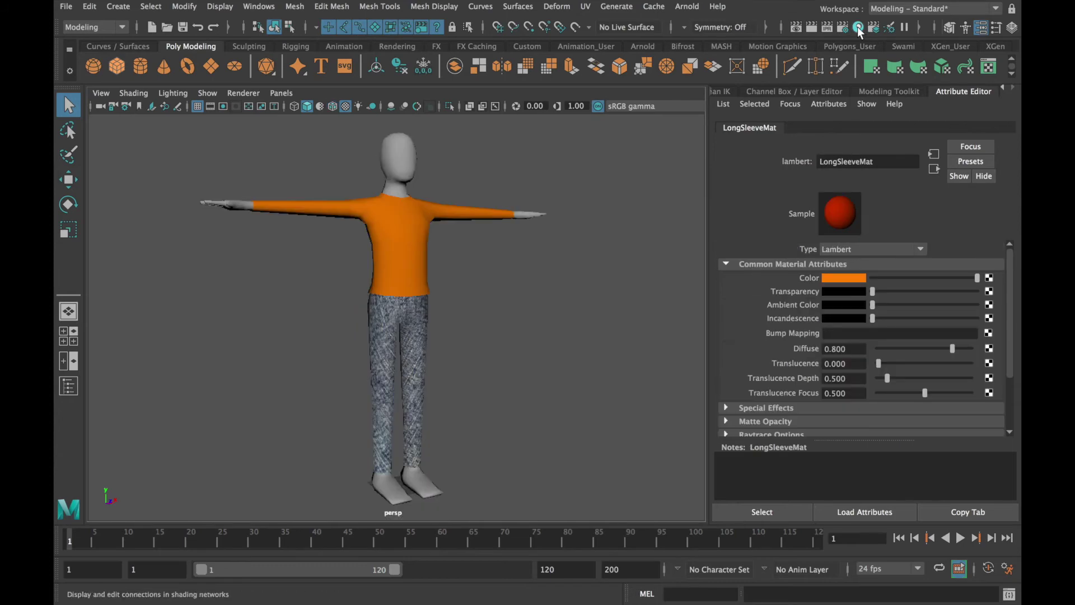
pyautogui.click(858, 26)
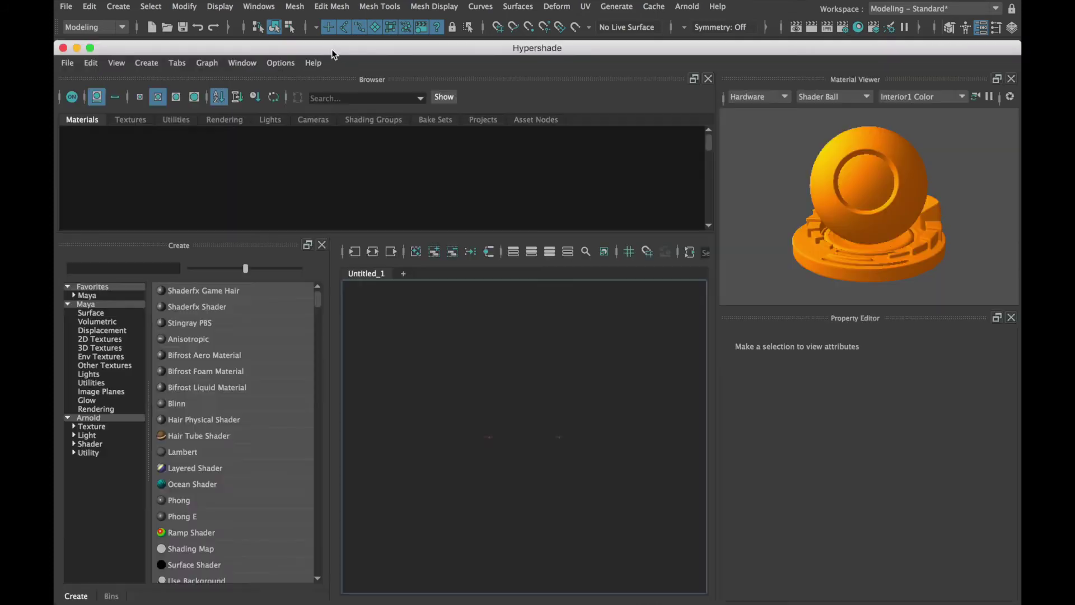
pyautogui.moveTo(335, 49); pyautogui.dragTo(495, 103)
pyautogui.click(235, 101)
# Connect a File texture to the colour of the long-sleeve shirt material and load 20200327_104113.jpg
pyautogui.click(989, 277)
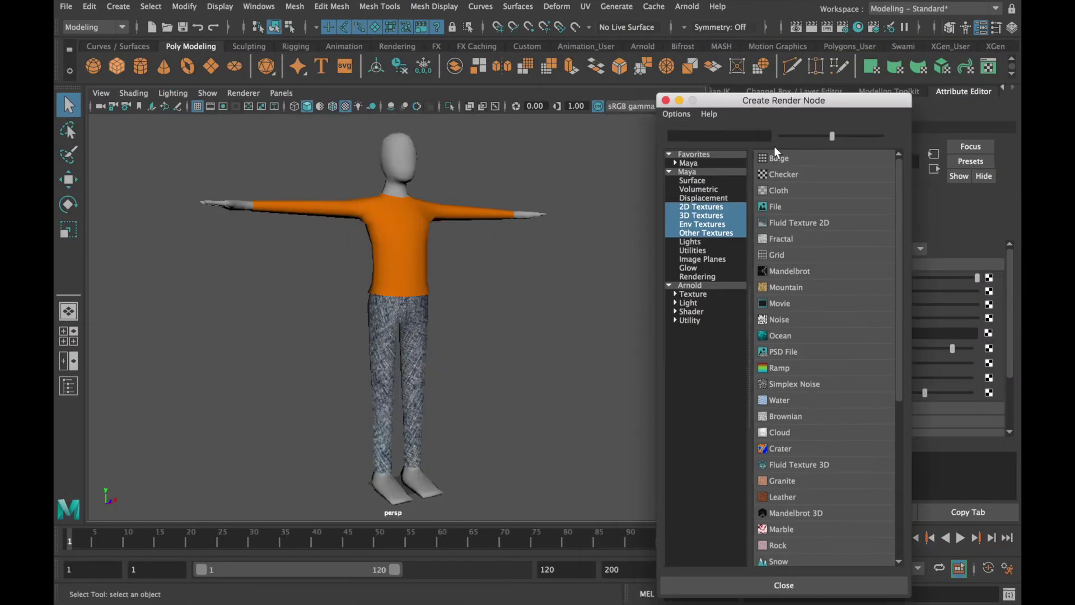
pyautogui.click(775, 206)
pyautogui.click(939, 307)
pyautogui.moveTo(442, 123); pyautogui.dragTo(724, 285)
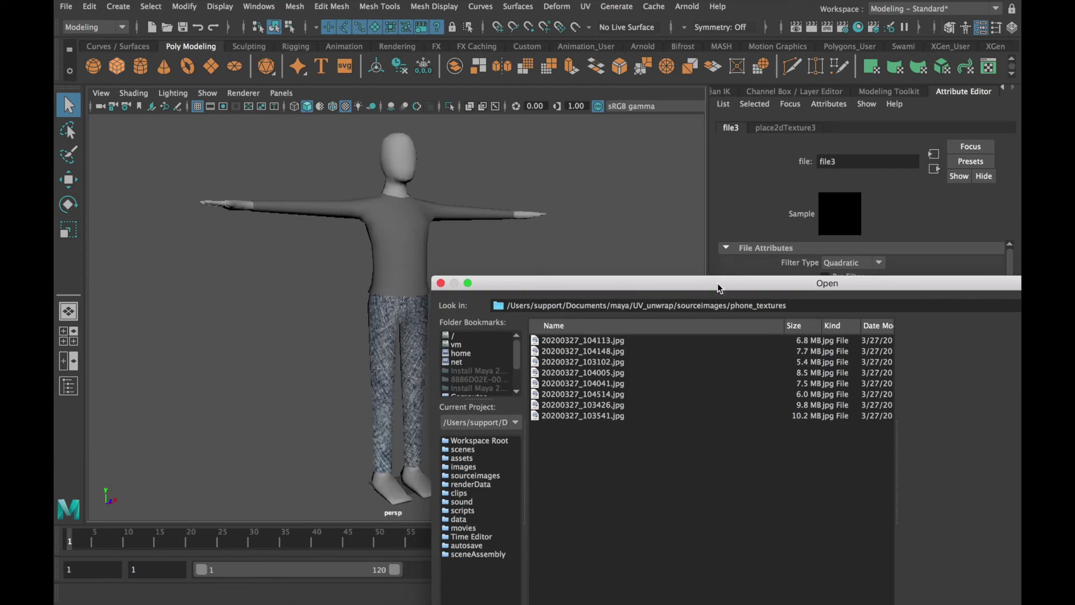
pyautogui.doubleClick(564, 342)
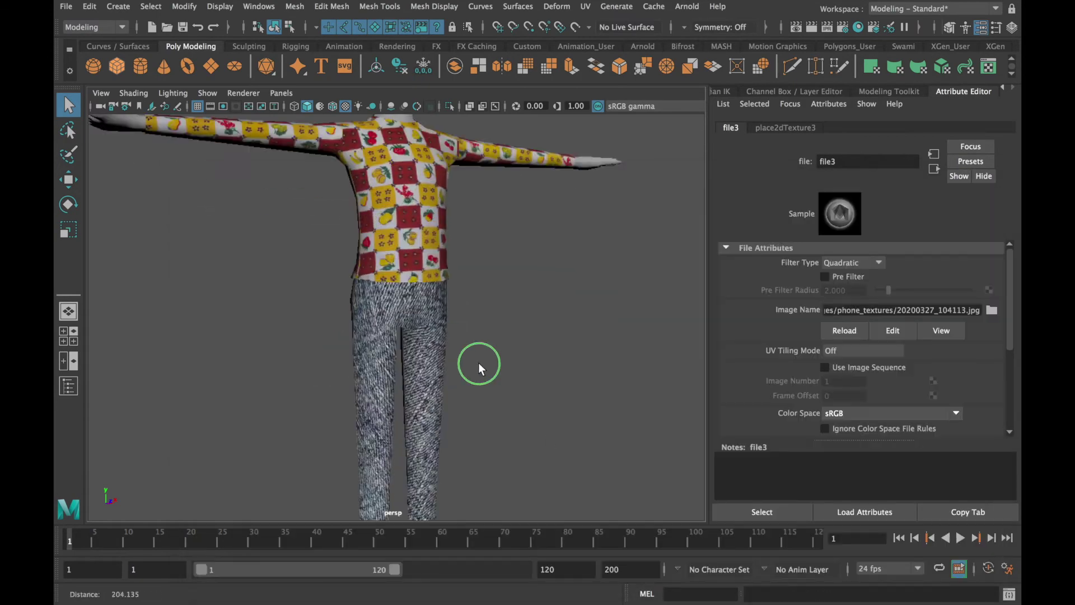
# Try the fabric photos 20200327_104148.jpg and 20200327_103102.jpg as the shirt's texture image
pyautogui.scroll(3, 480, 360)
pyautogui.click(992, 310)
pyautogui.doubleClick(609, 246)
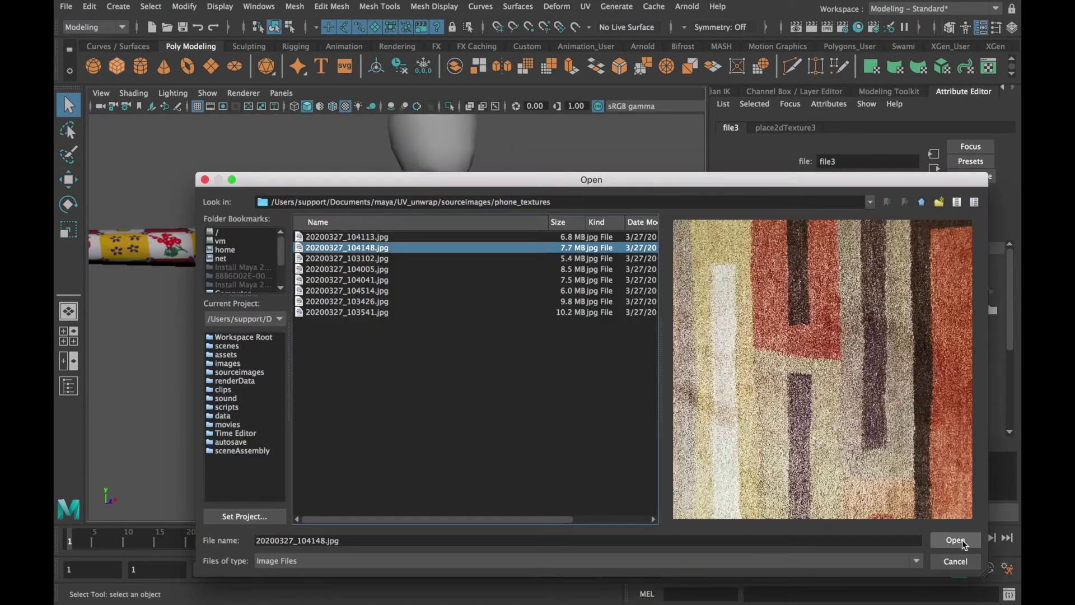
pyautogui.click(992, 309)
pyautogui.doubleClick(593, 224)
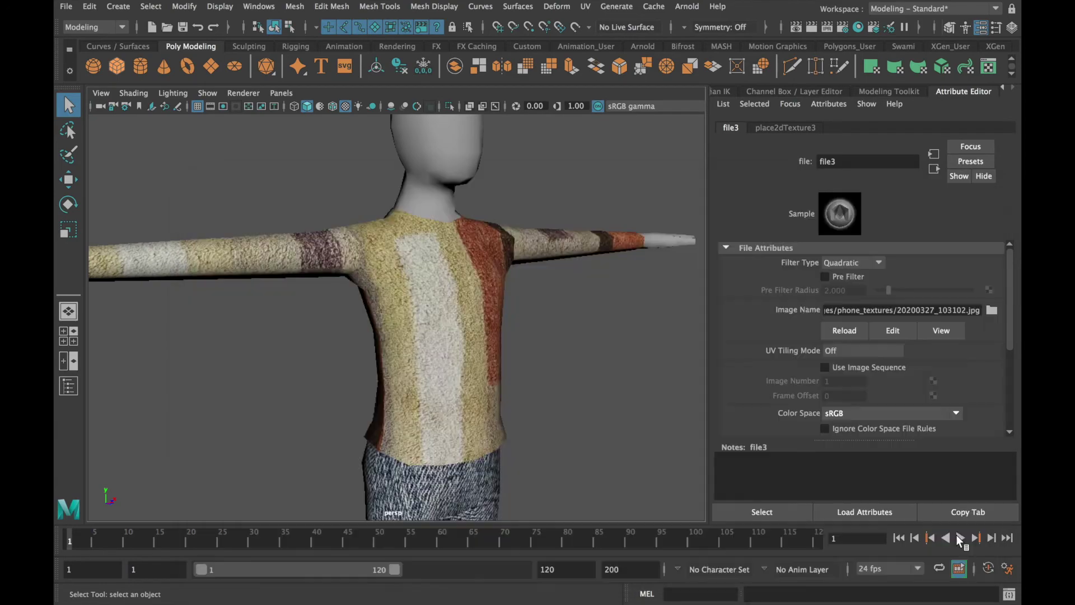
pyautogui.scroll(-4, 620, 343)
pyautogui.scroll(3, 620, 343)
# Try two more of the fabric photos as the shirt's texture image and view them on the model
pyautogui.click(992, 309)
pyautogui.click(343, 274)
pyautogui.click(956, 541)
pyautogui.click(992, 310)
pyautogui.doubleClick(355, 283)
pyautogui.keyDown('alt'); pyautogui.moveTo(593, 384); pyautogui.dragTo(336, 336); pyautogui.keyUp('alt')
# Preview the remaining fabric photos and load 20200327_104148.jpg, the striped rug fabric, as the shirt's texture image
pyautogui.click(992, 310)
pyautogui.click(349, 302)
pyautogui.click(352, 312)
pyautogui.click(362, 261)
pyautogui.click(347, 248)
pyautogui.click(955, 541)
pyautogui.keyDown('alt'); pyautogui.moveTo(564, 312); pyautogui.dragTo(295, 288); pyautogui.keyUp('alt')
pyautogui.scroll(-6, 319, 243)
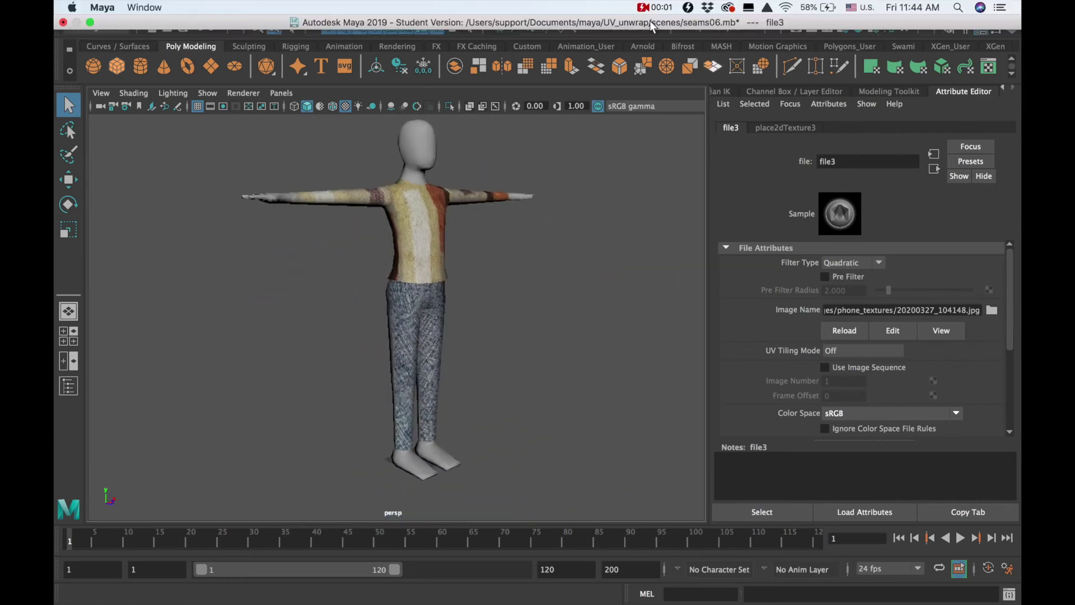
# Select the shirt and open its UV layout beside the model
pyautogui.keyDown('alt'); pyautogui.moveTo(512, 290); pyautogui.dragTo(568, 188); pyautogui.keyUp('alt')
pyautogui.scroll(5, 506, 293)
pyautogui.click(448, 307)
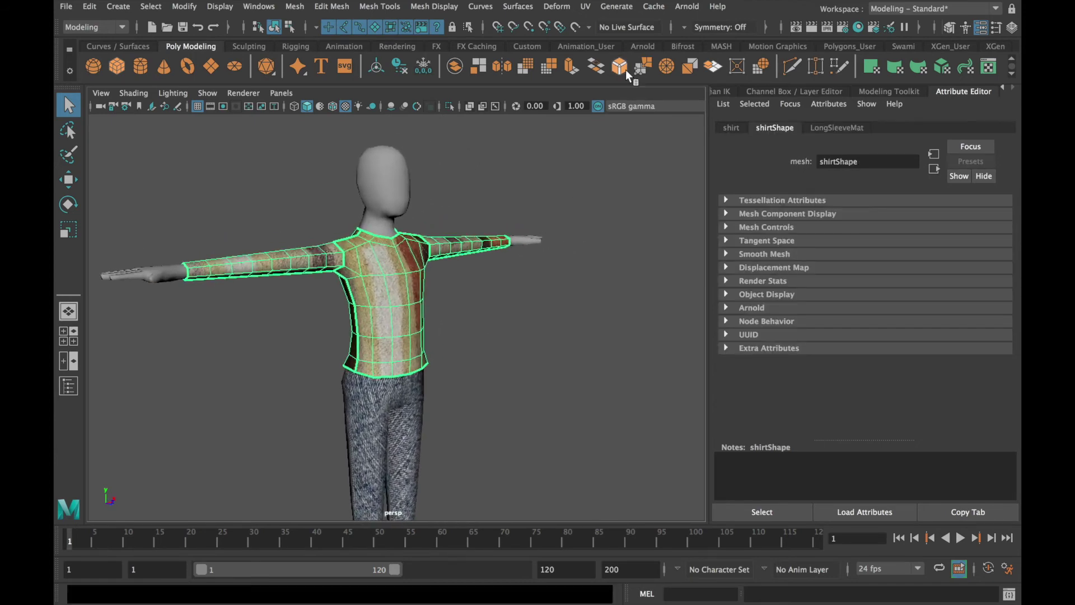
pyautogui.click(585, 6)
pyautogui.click(602, 18)
pyautogui.moveTo(548, 92); pyautogui.dragTo(693, 117)
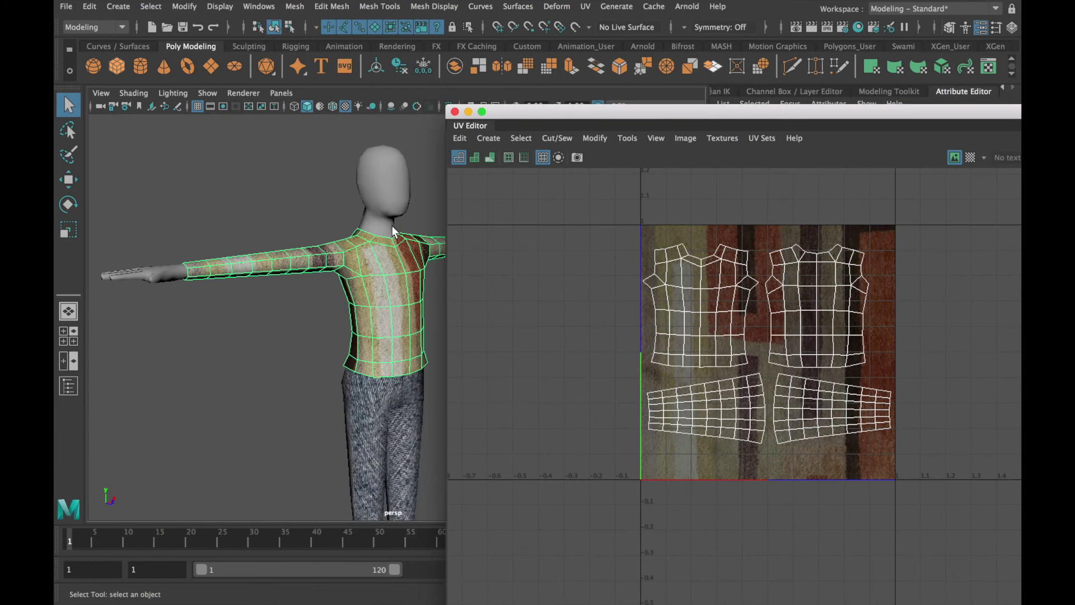
pyautogui.scroll(-1, 392, 280)
pyautogui.keyDown('alt'); pyautogui.moveTo(392, 280); pyautogui.dragTo(355, 271, button='middle'); pyautogui.keyUp('alt')
# Select all of the shirt's UVs and scale the shells down slightly together within the texture tile
pyautogui.moveTo(680, 282); pyautogui.dragTo(723, 285, button='right')
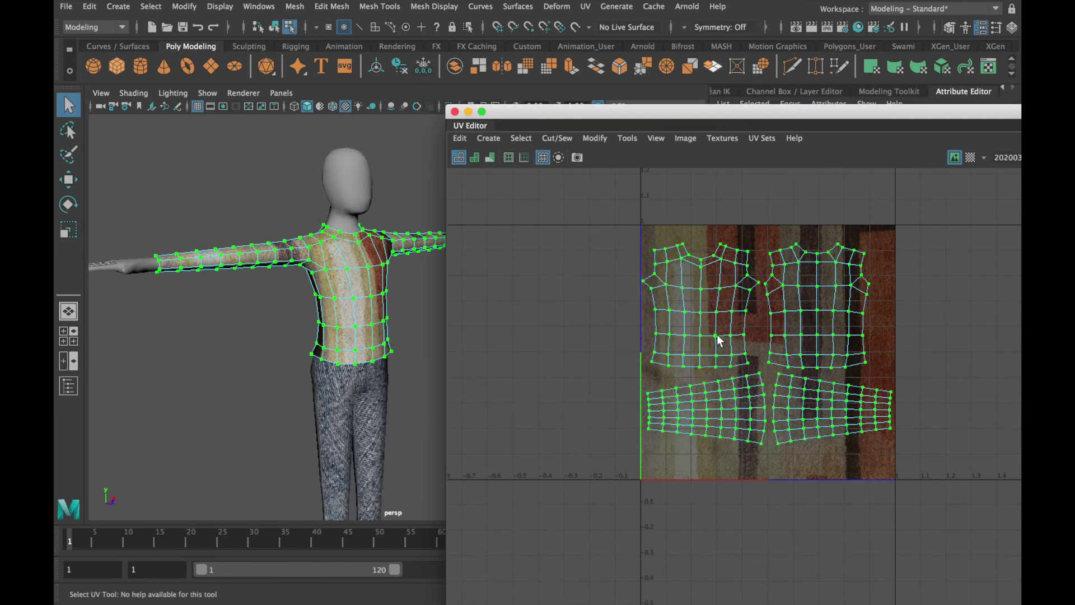
pyautogui.moveTo(769, 346)
pyautogui.mouseDown()
pyautogui.moveTo(744, 317)
pyautogui.moveTo(734, 354)
pyautogui.moveTo(817, 316)
pyautogui.moveTo(761, 363)
pyautogui.moveTo(803, 374)
pyautogui.moveTo(717, 345)
pyautogui.moveTo(801, 353)
pyautogui.moveTo(762, 361)
pyautogui.mouseUp()
pyautogui.press('r')
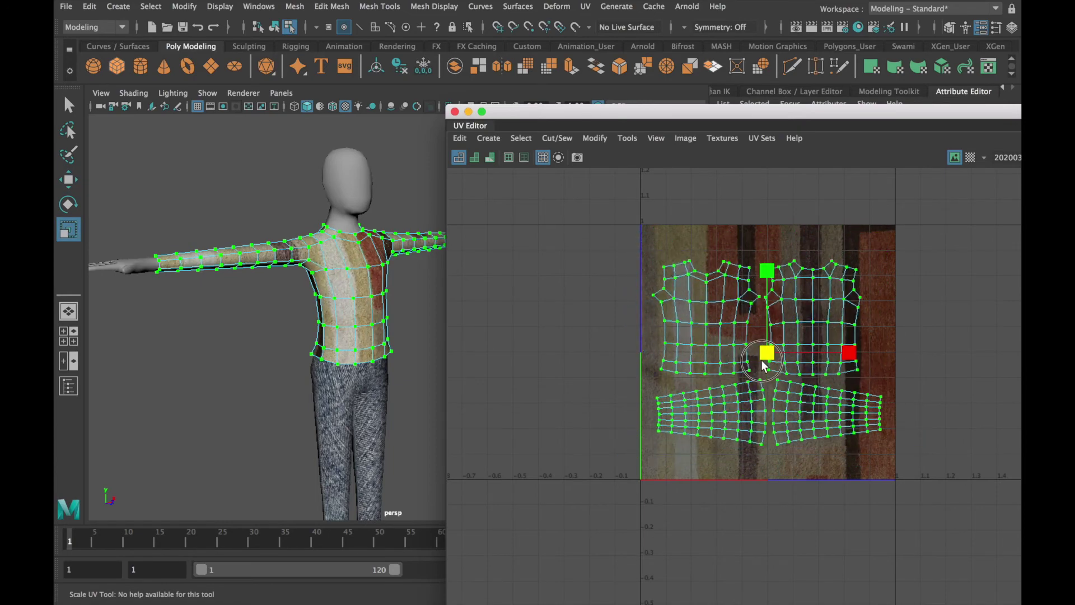
pyautogui.press('e')
pyautogui.moveTo(791, 273); pyautogui.dragTo(828, 334)
pyautogui.scroll(4, 785, 355)
pyautogui.press('r')
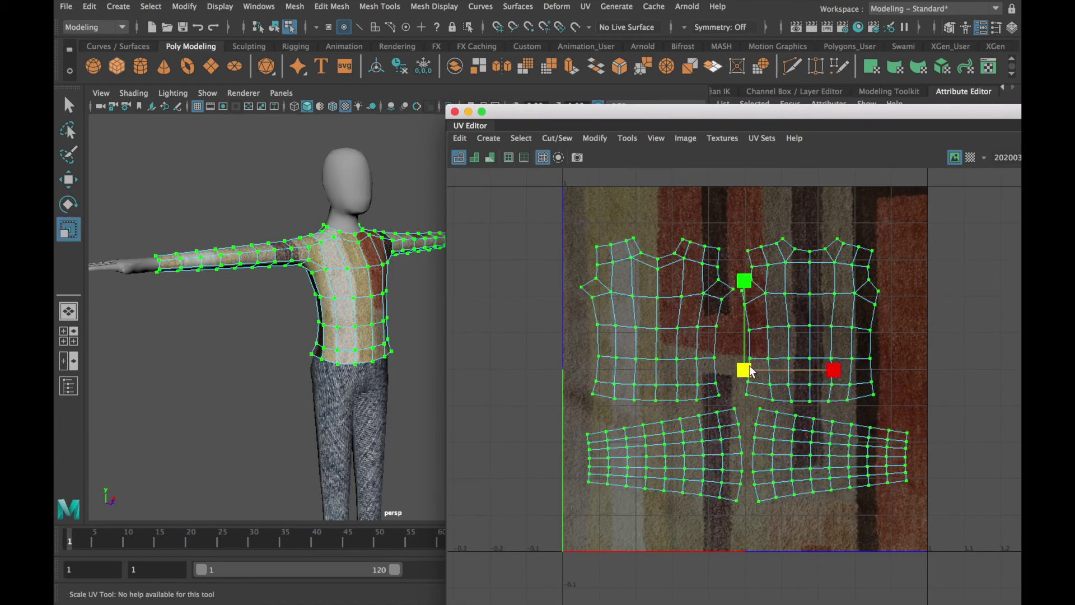
pyautogui.moveTo(766, 371)
pyautogui.mouseDown()
pyautogui.moveTo(751, 372)
pyautogui.moveTo(768, 375)
pyautogui.mouseUp()
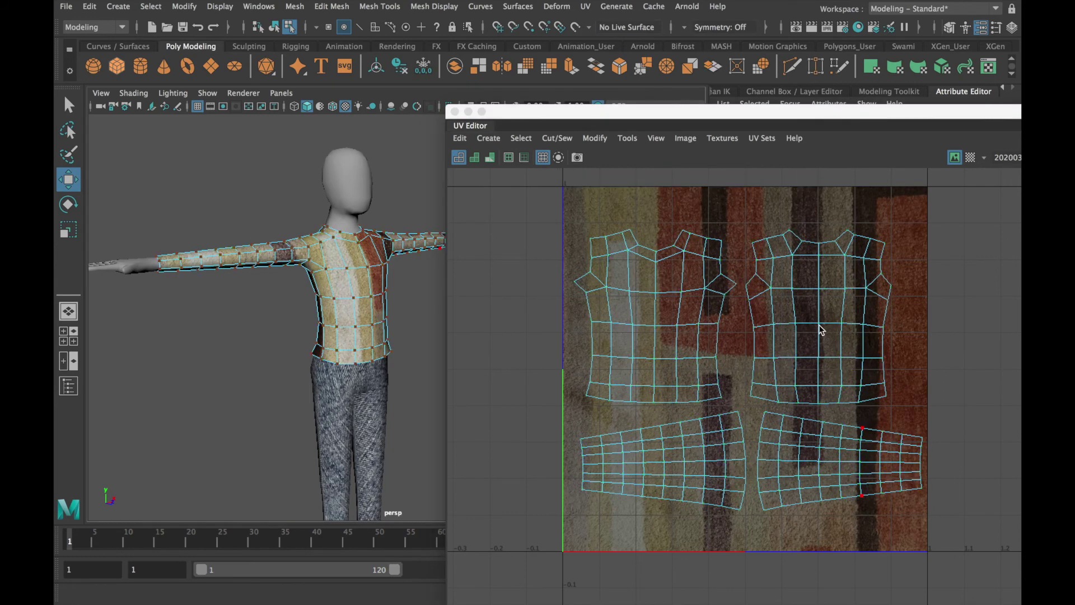
# Move the shirt's back UV shell aside and place the front shell over the purple and brown stripes
pyautogui.click(819, 325)
pyautogui.click(831, 320)
pyautogui.moveTo(831, 320); pyautogui.dragTo(627, 321)
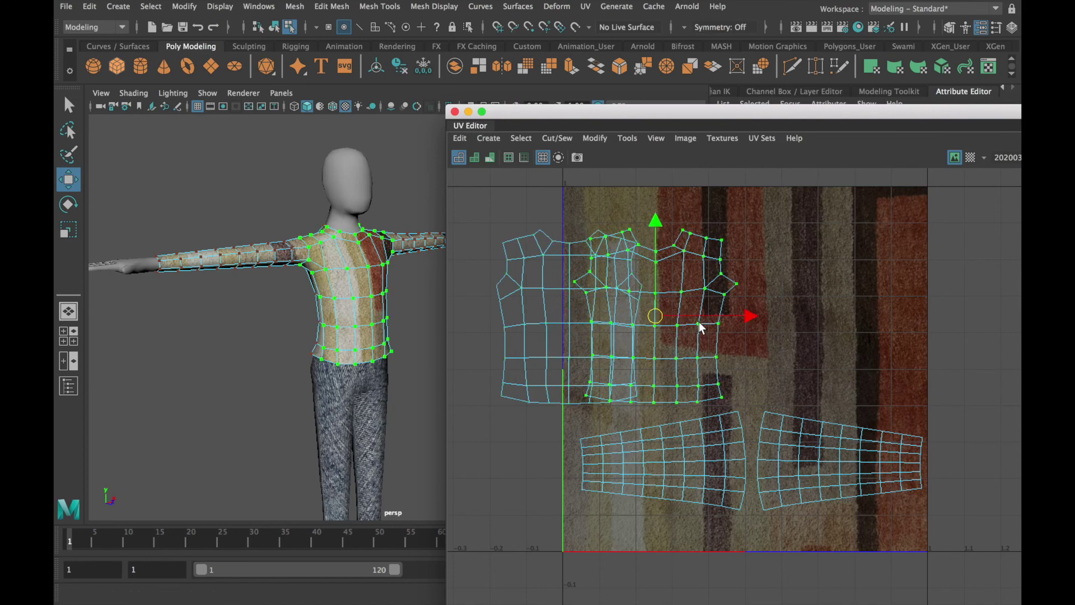
pyautogui.moveTo(724, 318); pyautogui.dragTo(886, 322)
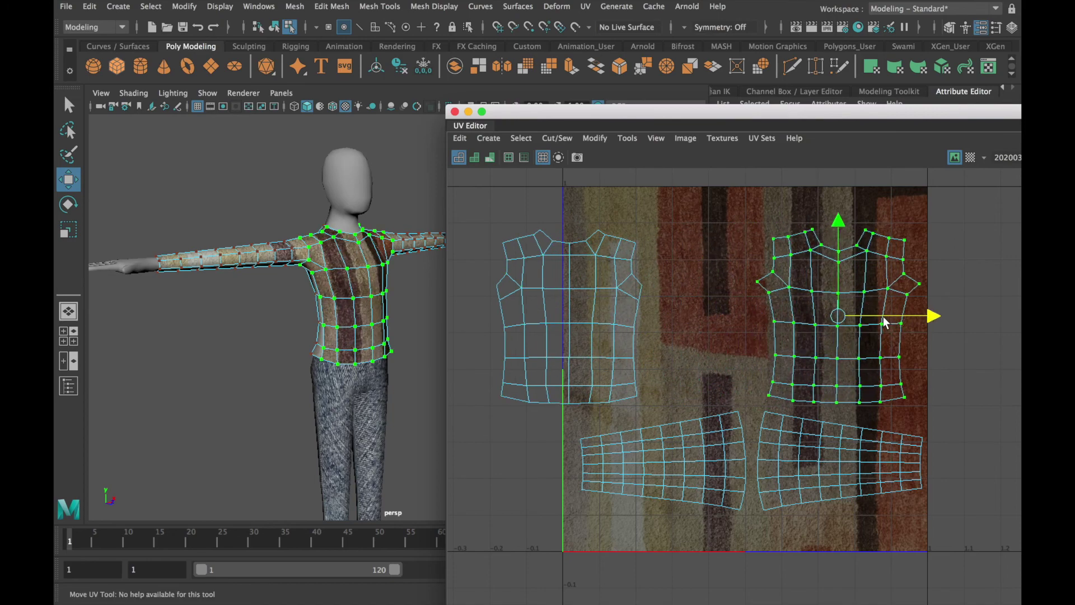
pyautogui.keyDown('alt'); pyautogui.moveTo(313, 376); pyautogui.dragTo(257, 368); pyautogui.keyUp('alt')
pyautogui.moveTo(855, 320); pyautogui.dragTo(835, 271)
# Move the shirt's back UV shell into the place vacated by the front shell, over the pale stripes
pyautogui.doubleClick(571, 323)
pyautogui.moveTo(605, 317); pyautogui.dragTo(698, 317)
pyautogui.moveTo(313, 321)
pyautogui.keyDown('alt'); pyautogui.mouseDown()
pyautogui.moveTo(508, 319)
pyautogui.moveTo(317, 319)
pyautogui.mouseUp(); pyautogui.keyUp('alt')
pyautogui.keyDown('alt'); pyautogui.moveTo(317, 320); pyautogui.dragTo(312, 310, button='middle'); pyautogui.keyUp('alt')
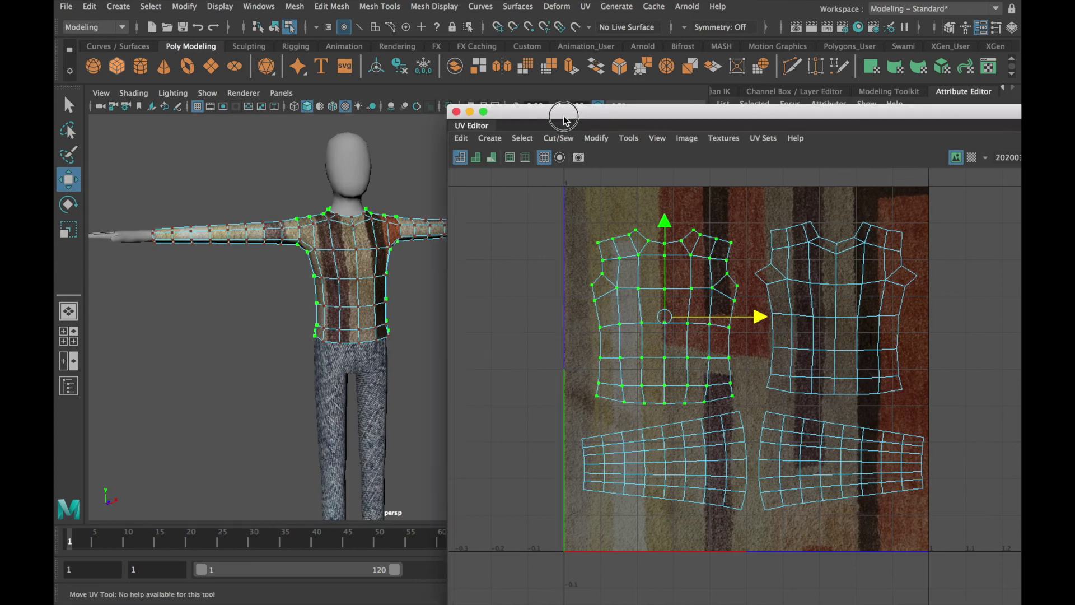
# Return to object selection and examine the striped fabric on the shirt's front, neckline and shoulders up close
pyautogui.moveTo(559, 115); pyautogui.dragTo(723, 224)
pyautogui.keyDown('alt'); pyautogui.moveTo(384, 281); pyautogui.dragTo(412, 305, button='middle'); pyautogui.keyUp('alt')
pyautogui.keyDown('alt'); pyautogui.moveTo(411, 305); pyautogui.dragTo(421, 309, button='right'); pyautogui.keyUp('alt')
pyautogui.moveTo(417, 220); pyautogui.dragTo(483, 201, button='right')
pyautogui.keyDown('alt'); pyautogui.moveTo(420, 288); pyautogui.dragTo(408, 396, button='right'); pyautogui.keyUp('alt')
pyautogui.keyDown('alt'); pyautogui.moveTo(408, 396); pyautogui.dragTo(392, 381, button='middle'); pyautogui.keyUp('alt')
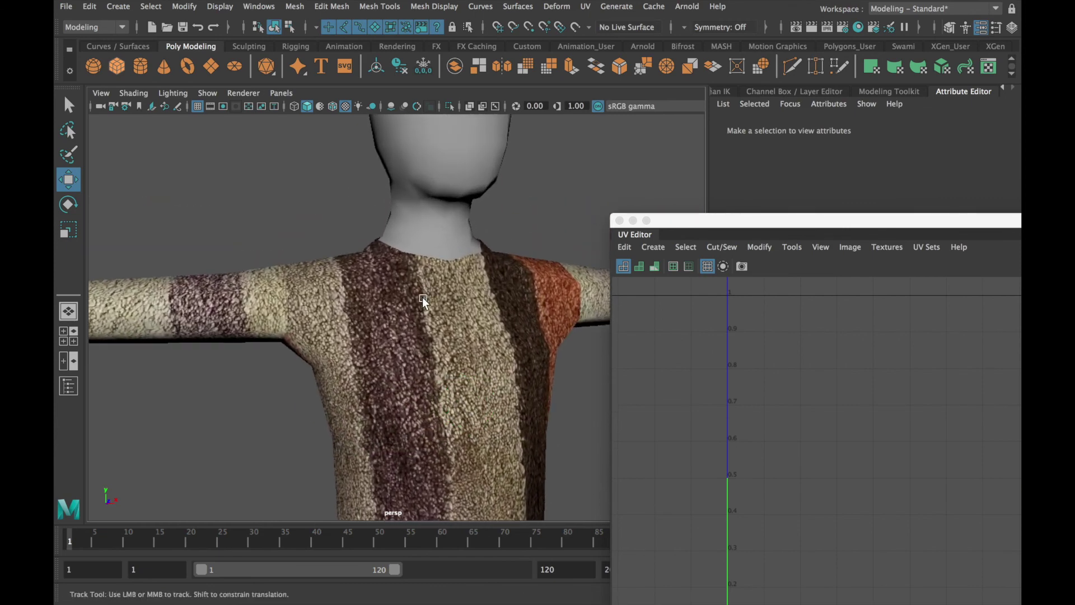
pyautogui.keyDown('alt'); pyautogui.moveTo(392, 380); pyautogui.dragTo(394, 402, button='right'); pyautogui.keyUp('alt')
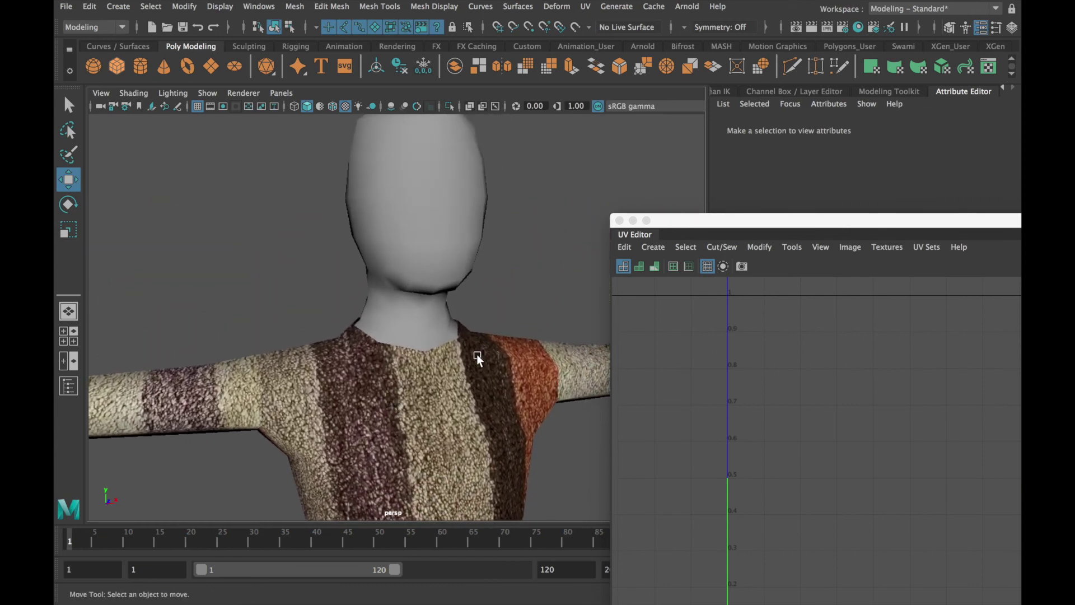
pyautogui.keyDown('alt'); pyautogui.moveTo(478, 359); pyautogui.dragTo(324, 231, button='right'); pyautogui.keyUp('alt')
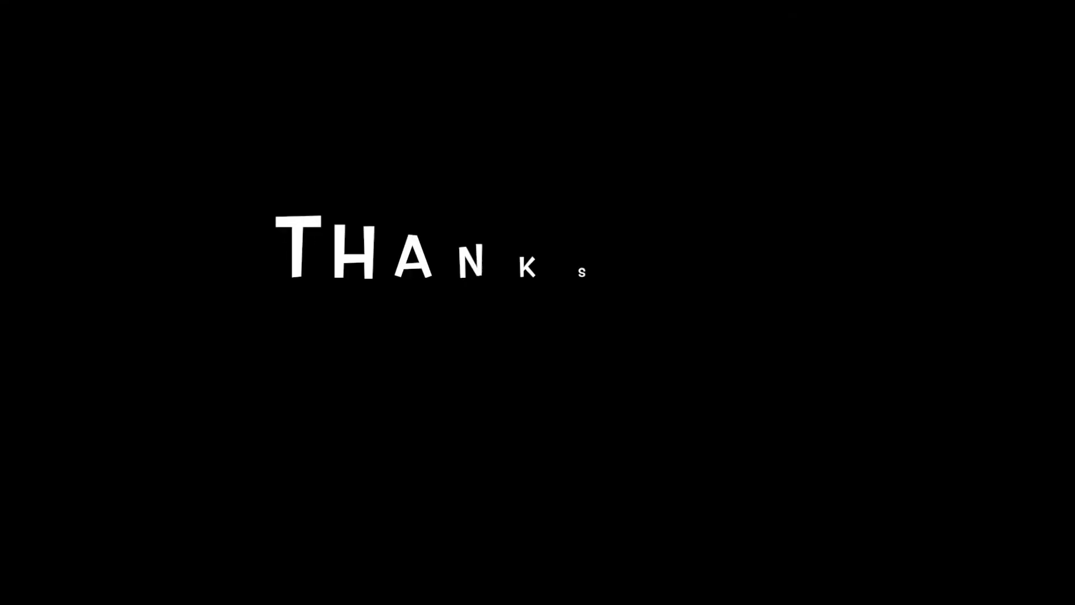